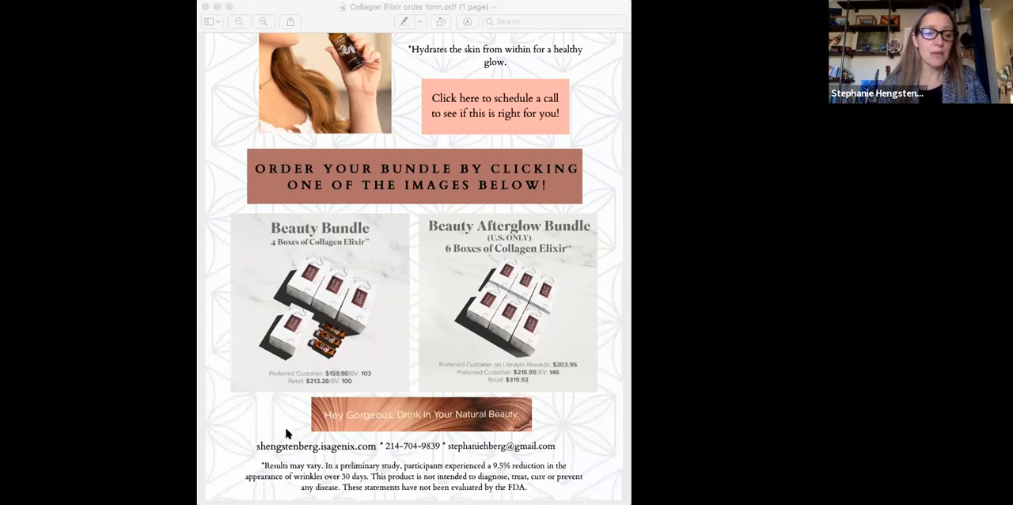
# Step: Open the website link at the foot of the Collagen Elixir order form
pyautogui.click(259, 425)
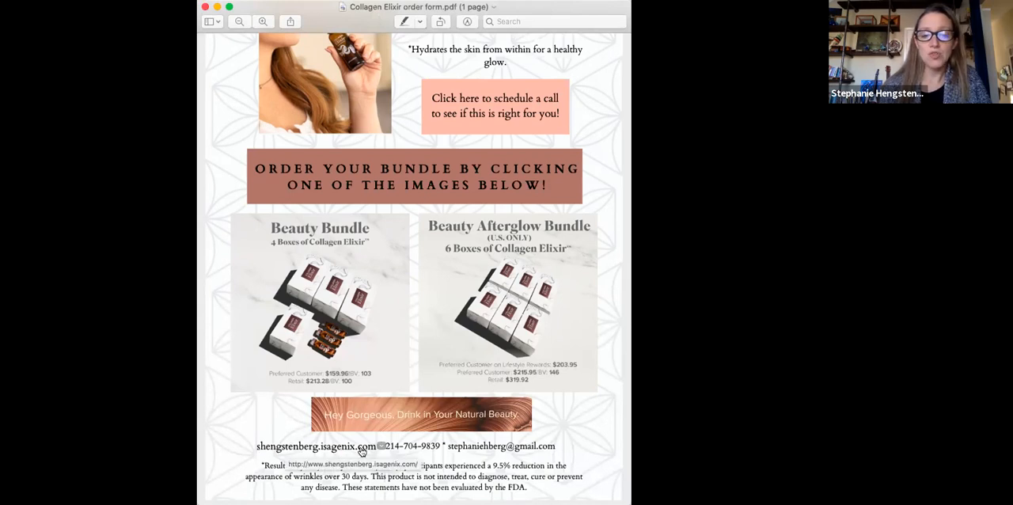
pyautogui.click(311, 448)
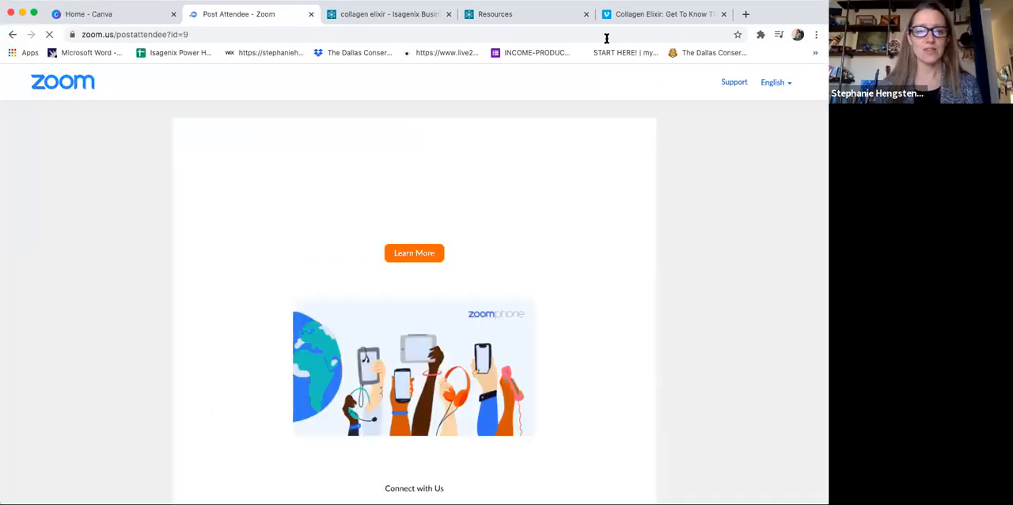
# Step: Switch to Canva in the browser and create a blank Flyer (5.5 × 8.5 in) design
pyautogui.click(134, 20)
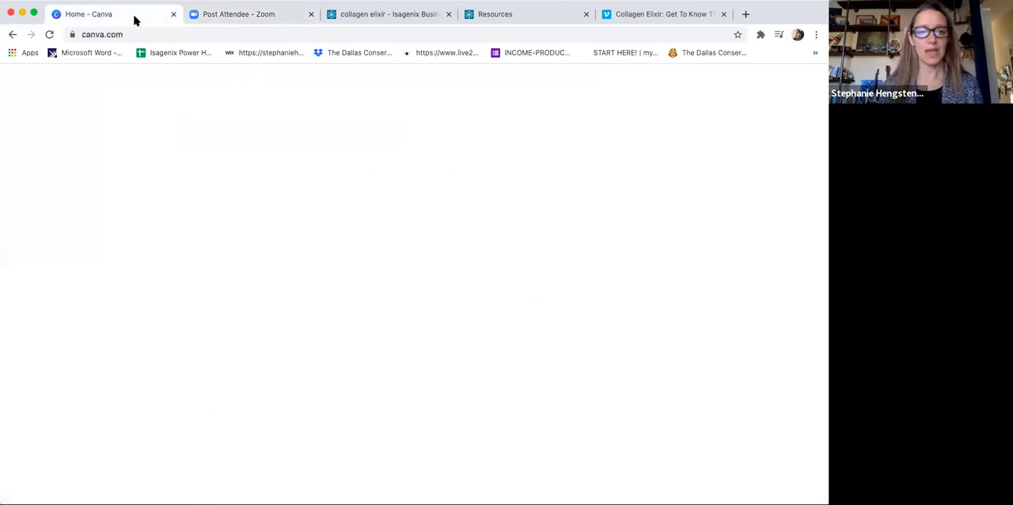
pyautogui.scroll(3, 371, 168)
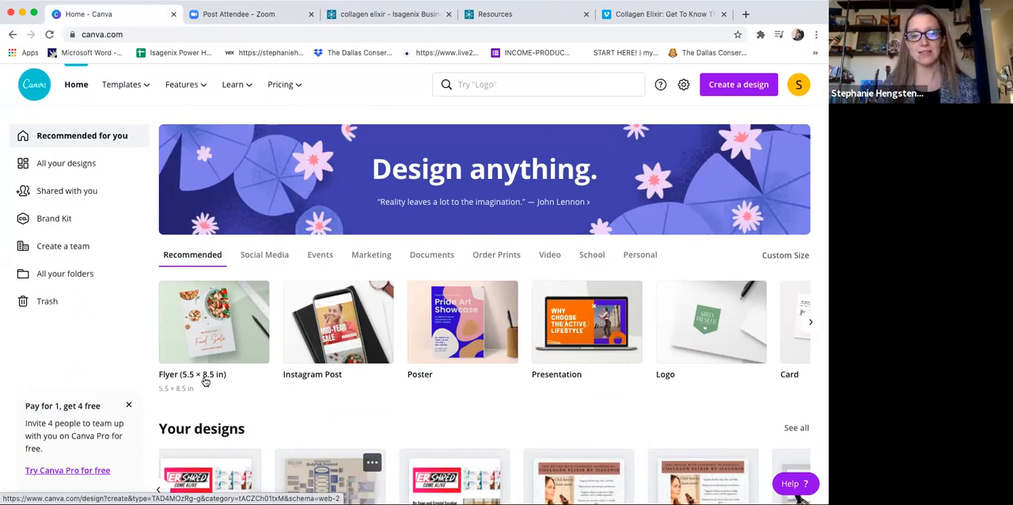
pyautogui.click(238, 346)
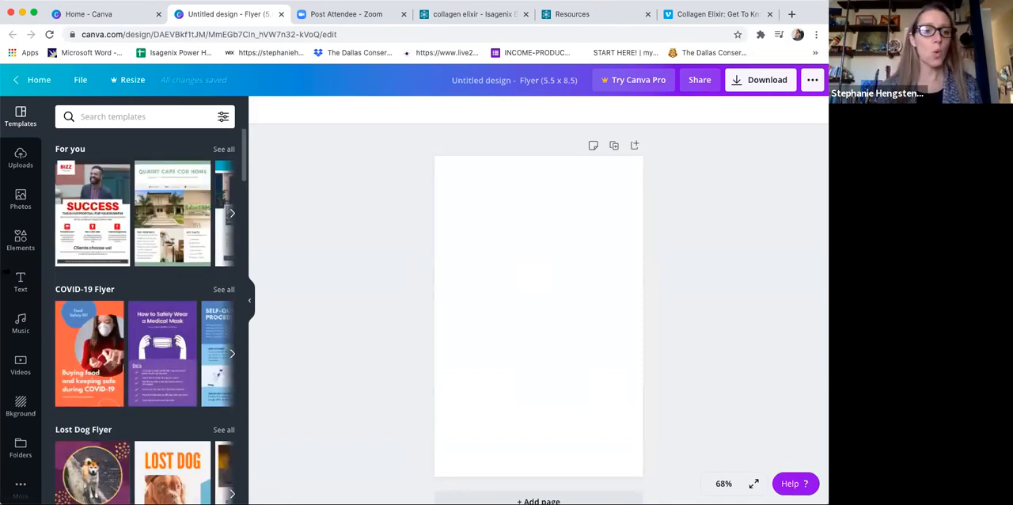
# Step: Look through the uploaded images for a pale patterned picture suitable as the flyer background
pyautogui.click(24, 162)
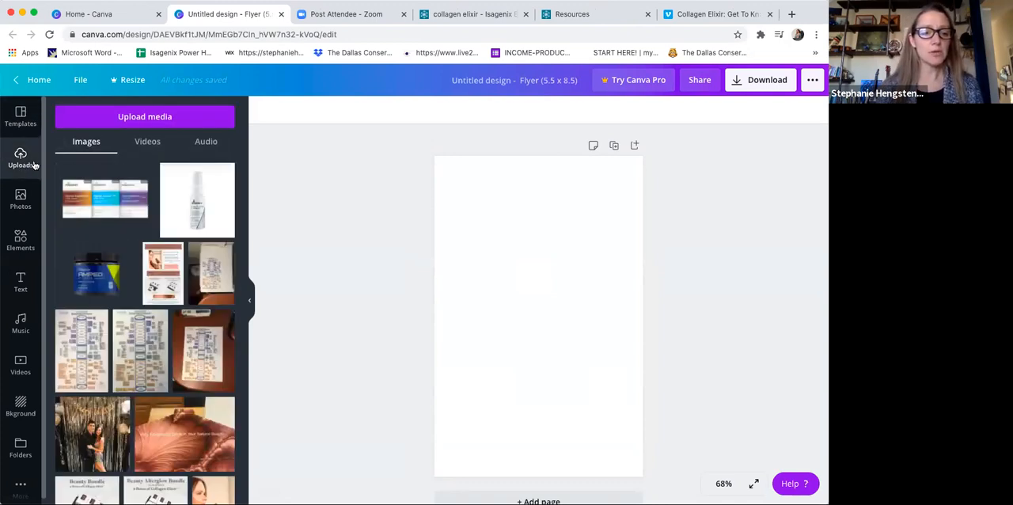
pyautogui.scroll(-3, 171, 279)
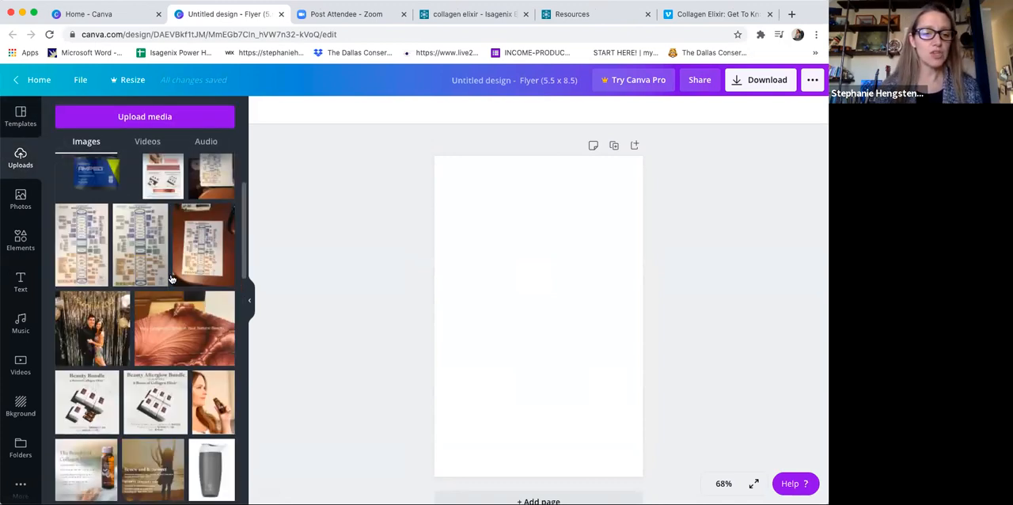
pyautogui.scroll(-2, 171, 279)
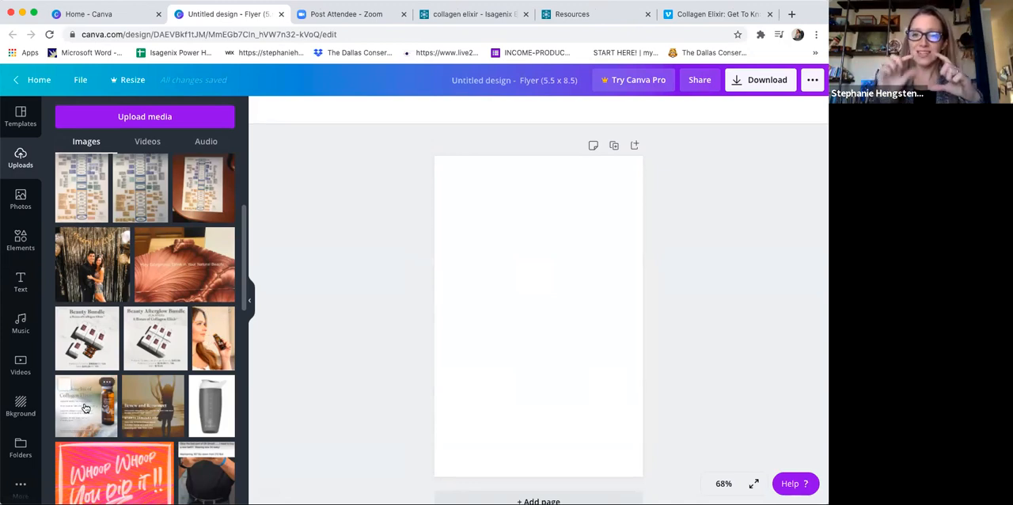
pyautogui.scroll(-5, 86, 408)
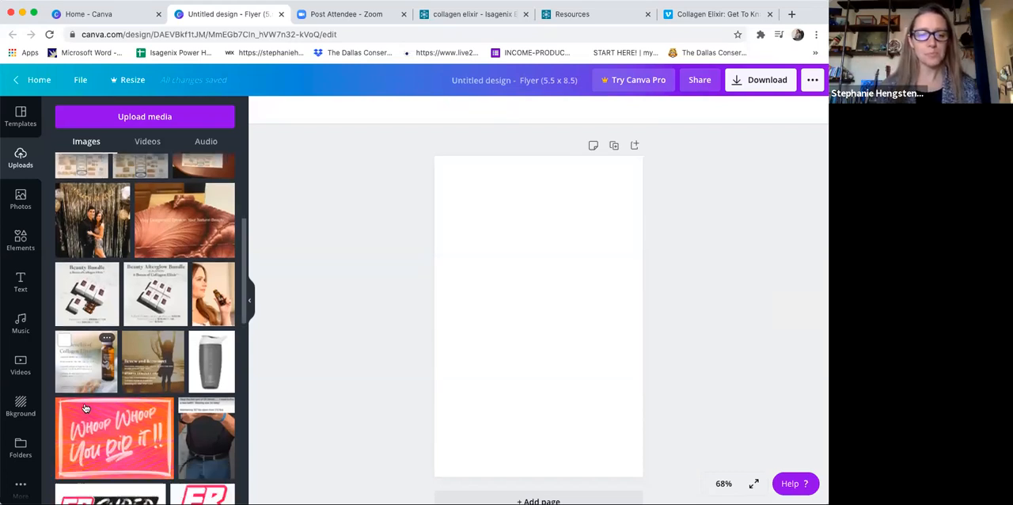
pyautogui.scroll(-3, 85, 408)
pyautogui.scroll(-10, 85, 408)
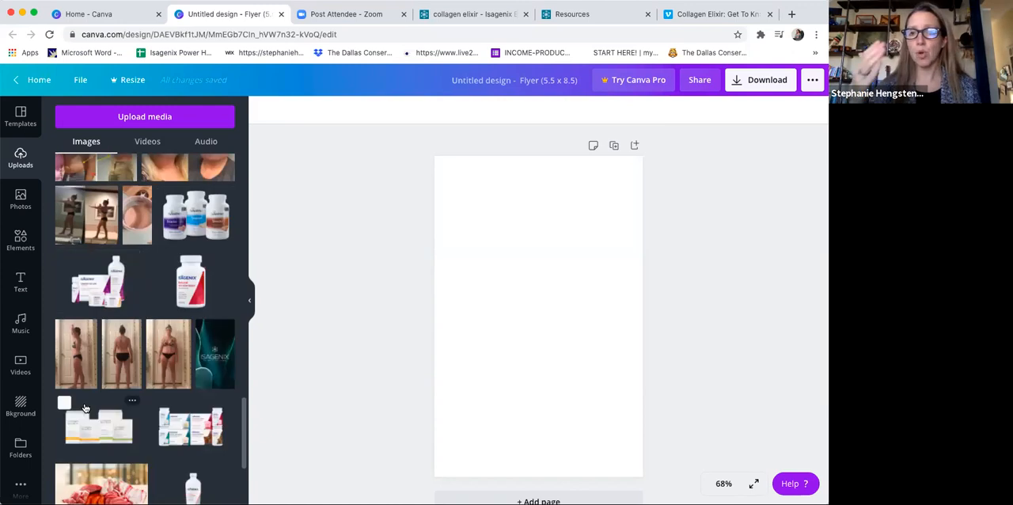
pyautogui.scroll(-10, 86, 408)
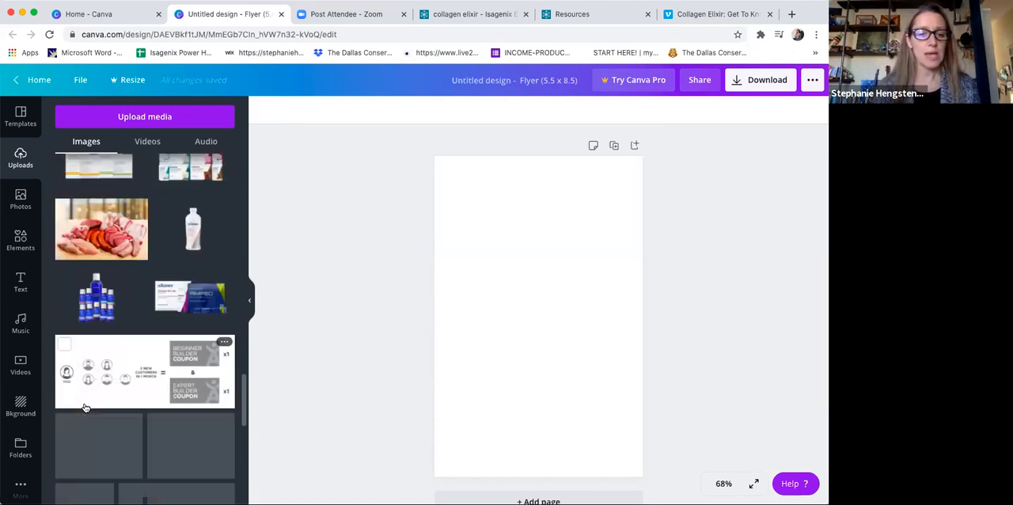
pyautogui.scroll(-10, 86, 408)
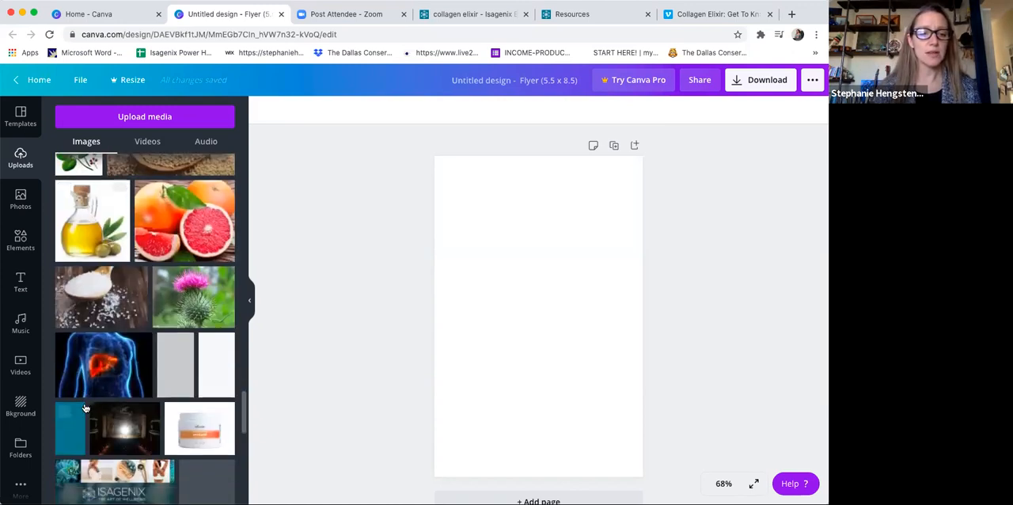
pyautogui.scroll(-10, 85, 408)
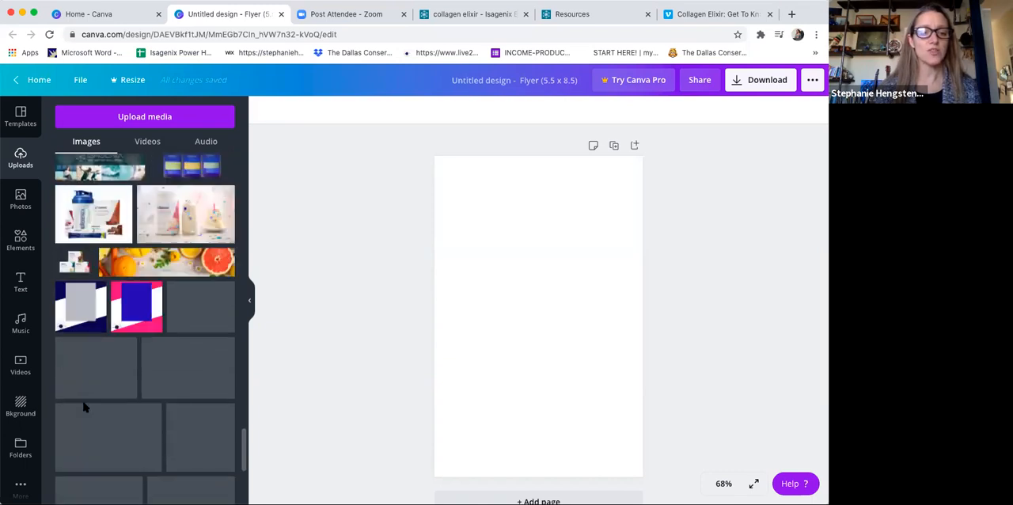
pyautogui.scroll(-3, 85, 408)
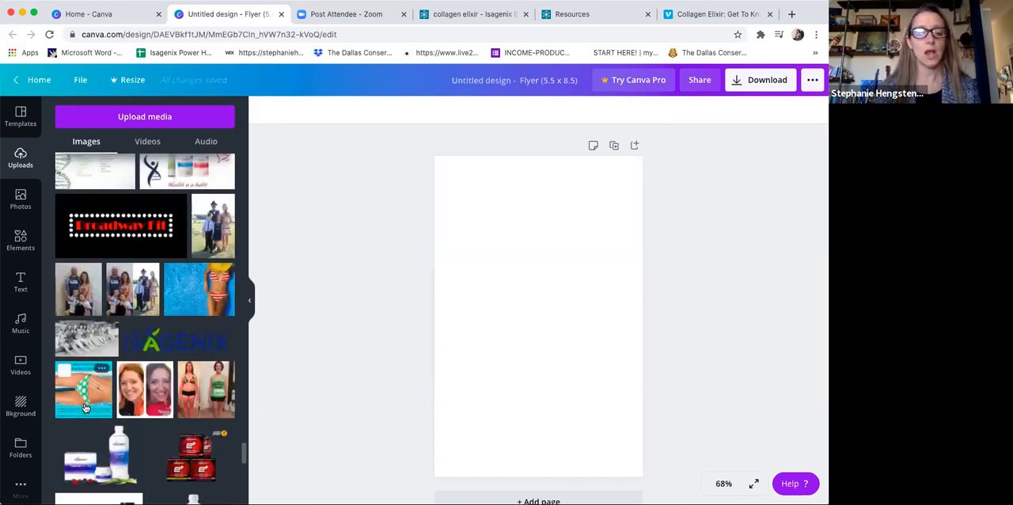
pyautogui.scroll(-10, 85, 408)
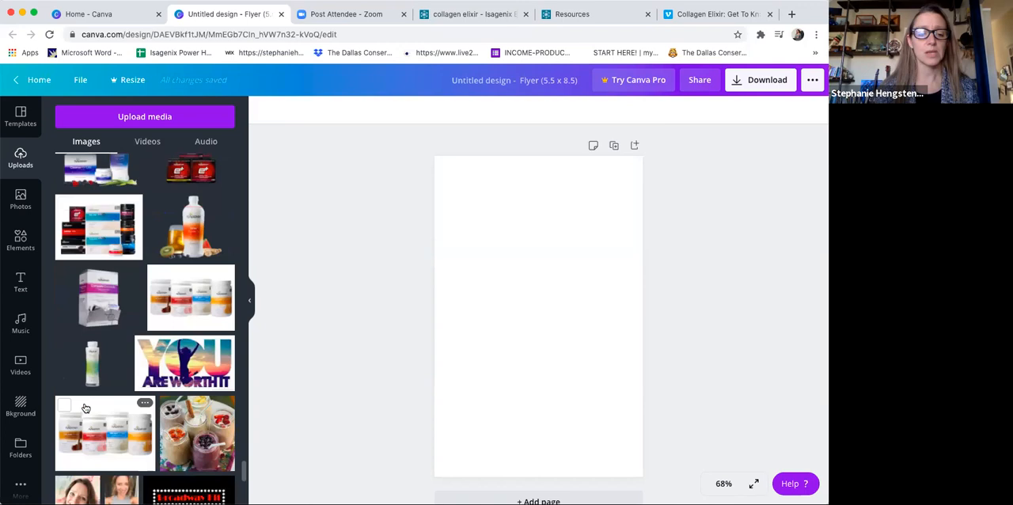
pyautogui.scroll(-10, 85, 408)
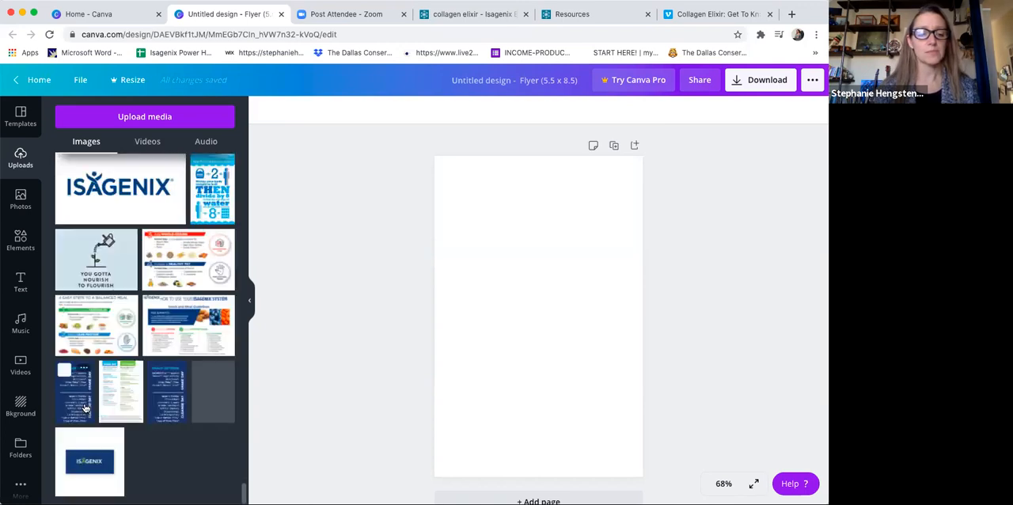
pyautogui.scroll(-10, 86, 407)
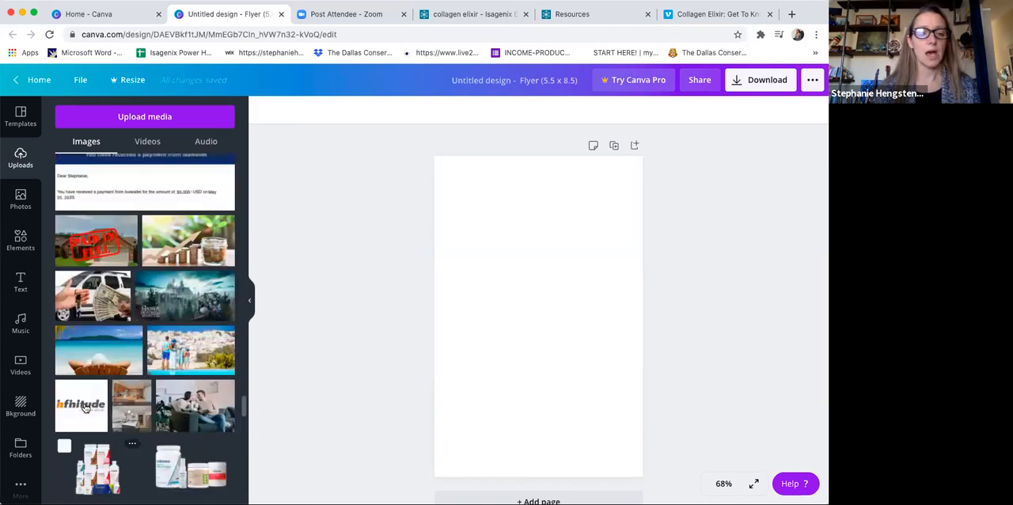
pyautogui.scroll(10, 85, 408)
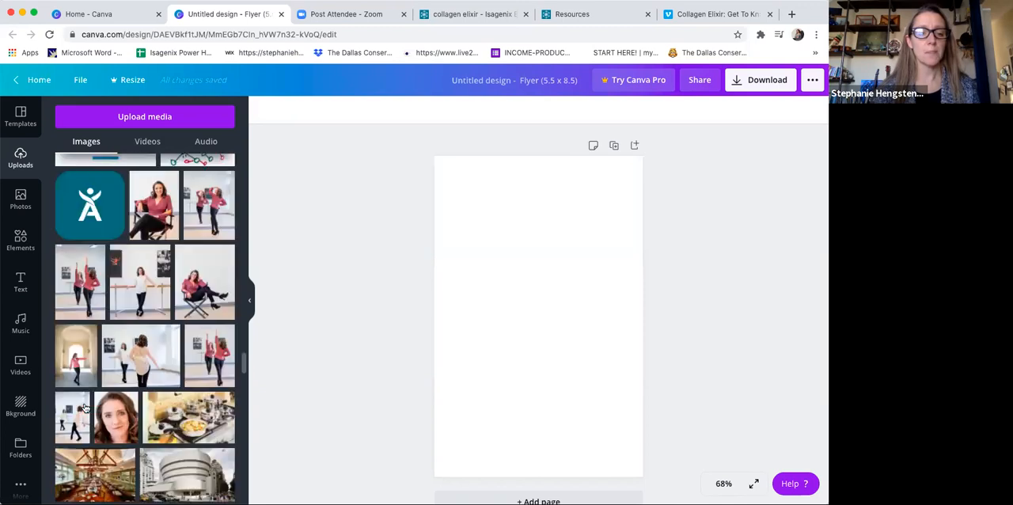
pyautogui.scroll(10, 86, 407)
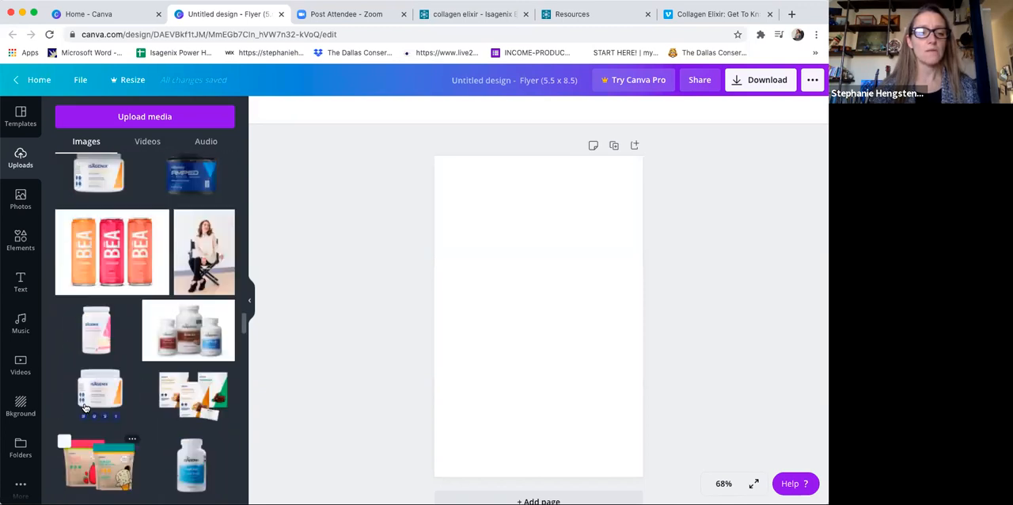
pyautogui.scroll(5, 85, 408)
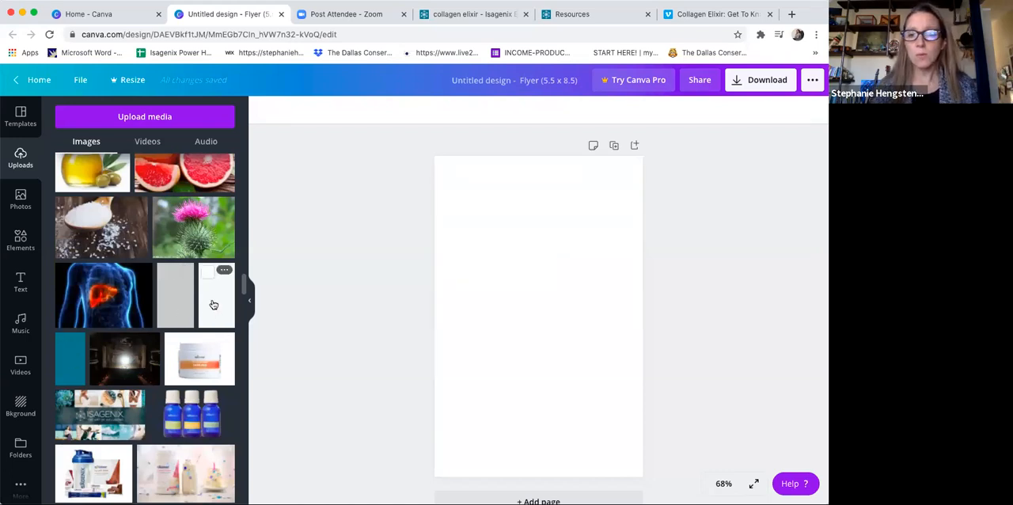
# Step: Add the pale geometric-pattern image to the flyer and enlarge it to cover the whole page as the background
pyautogui.click(213, 304)
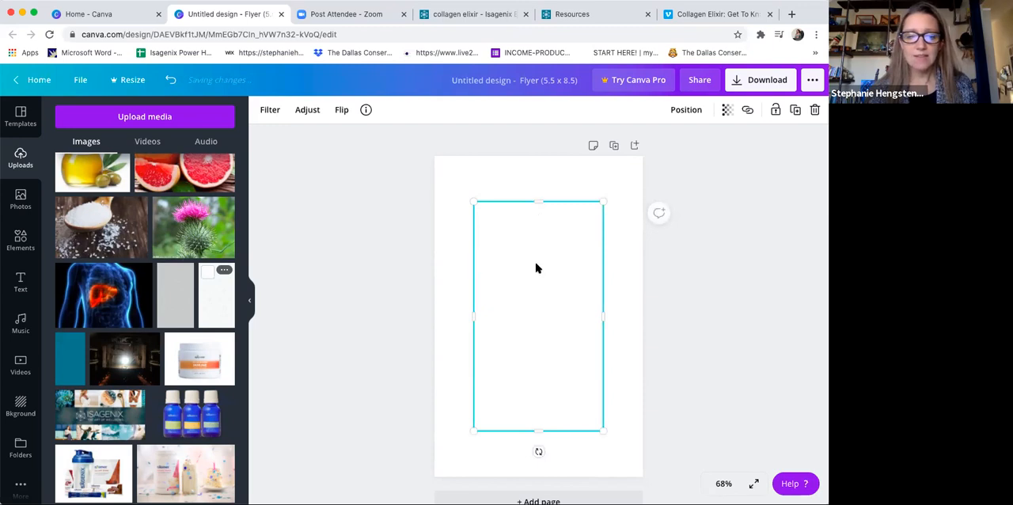
pyautogui.moveTo(439, 157); pyautogui.dragTo(410, 144)
pyautogui.moveTo(646, 457); pyautogui.dragTo(674, 479)
pyautogui.click(705, 378)
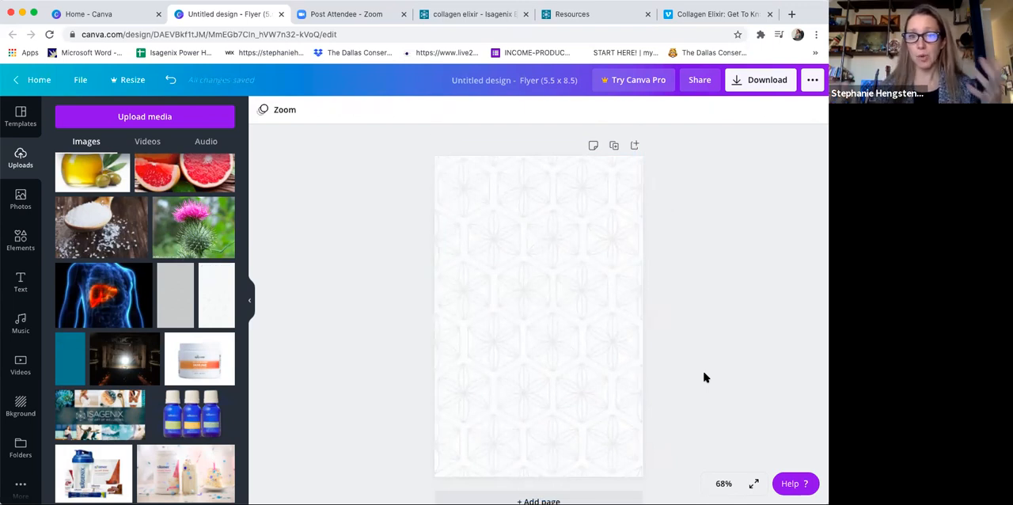
# Step: Place the uploaded copper image, cropped to its "Hey Gorgeous. Drink in Your Natural Beauty." strip, near the bottom of the flyer
pyautogui.scroll(15, 176, 289)
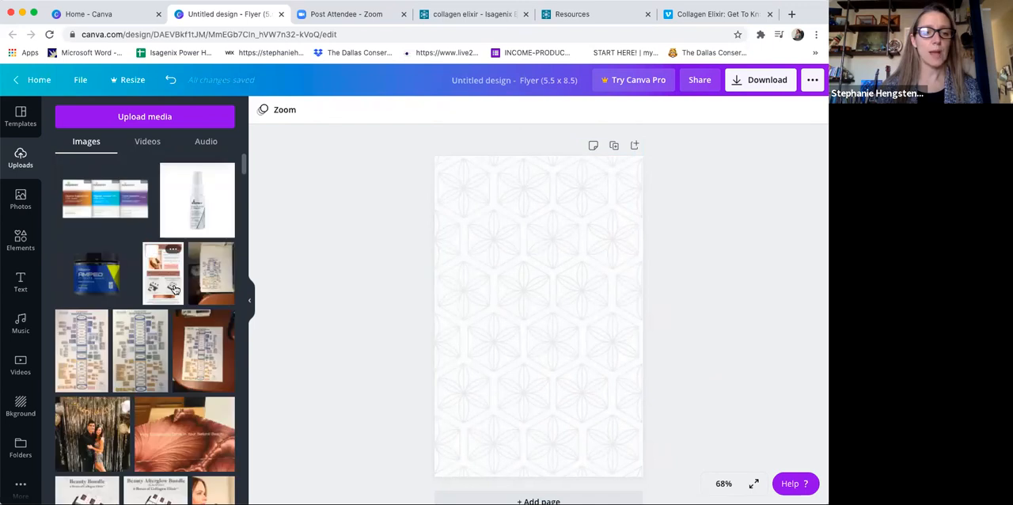
pyautogui.click(185, 435)
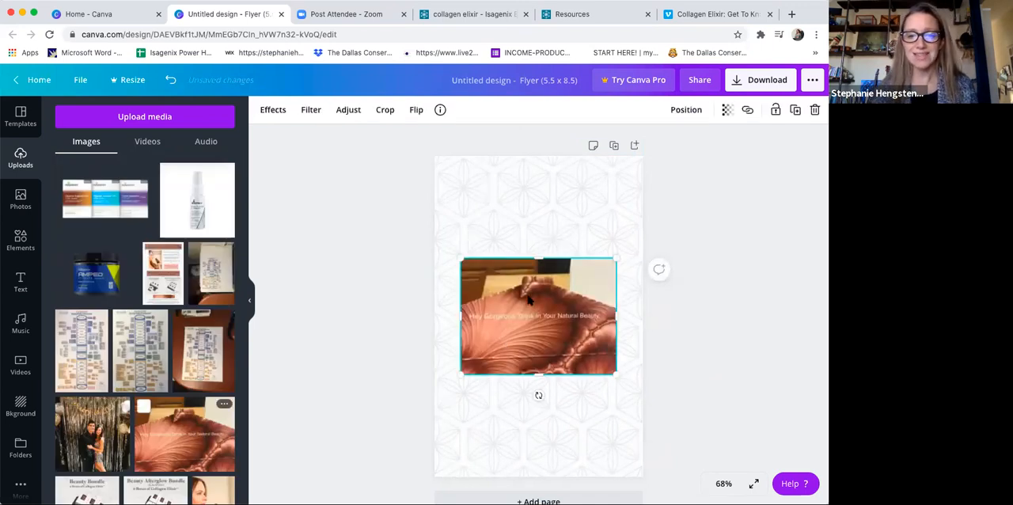
pyautogui.click(383, 109)
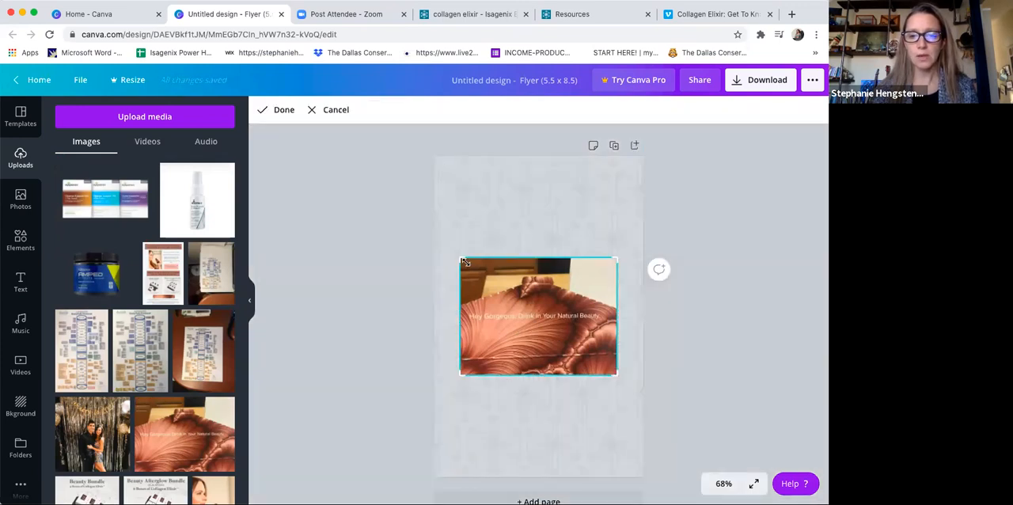
pyautogui.moveTo(460, 258); pyautogui.dragTo(463, 305)
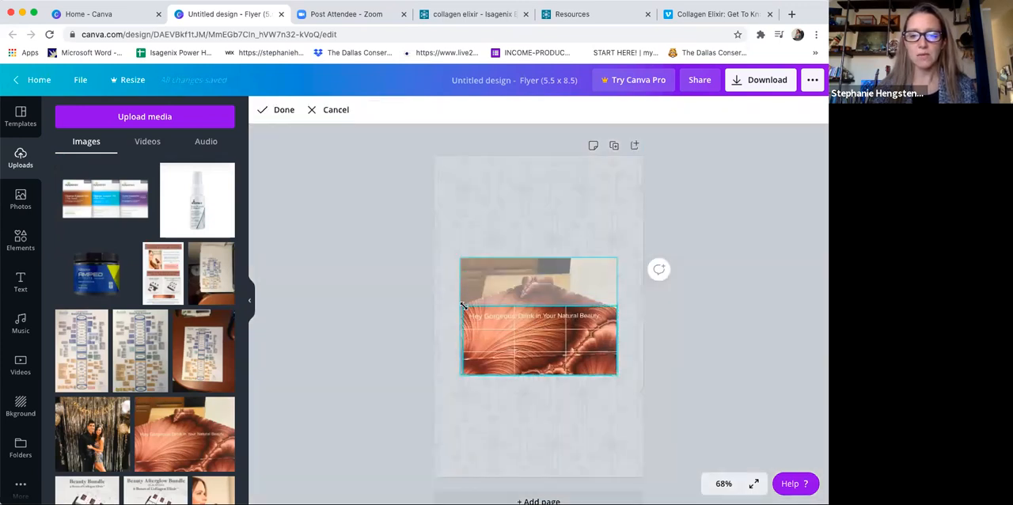
pyautogui.moveTo(615, 374); pyautogui.dragTo(603, 324)
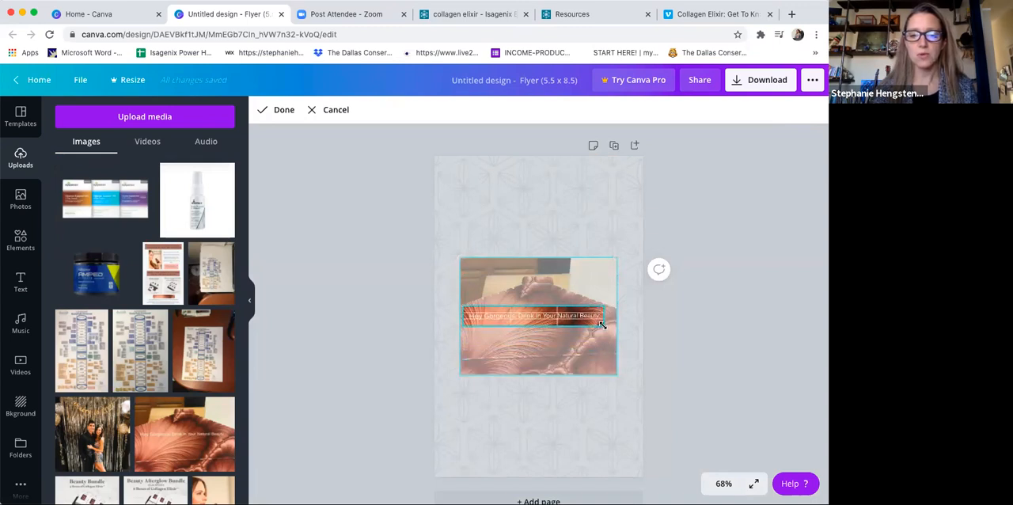
pyautogui.click(688, 330)
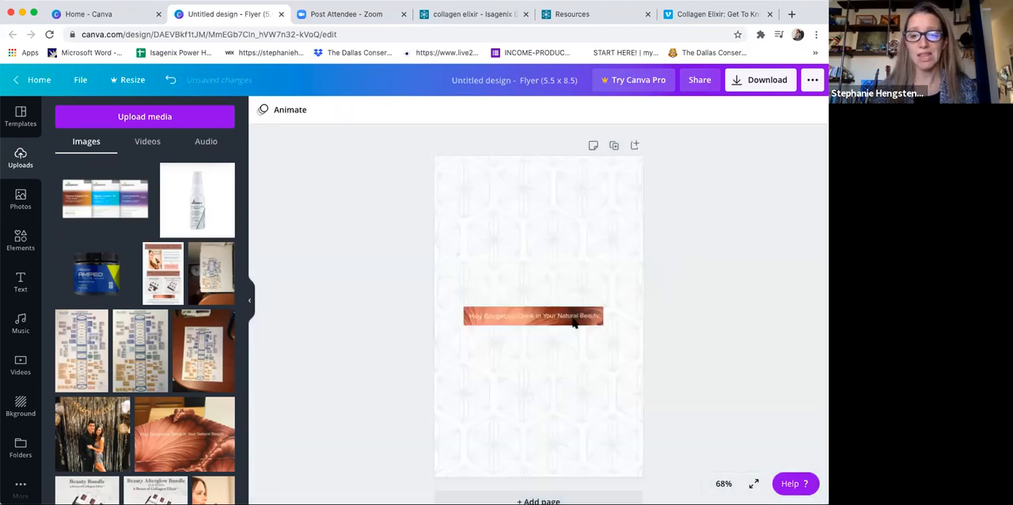
pyautogui.moveTo(575, 322); pyautogui.dragTo(573, 422)
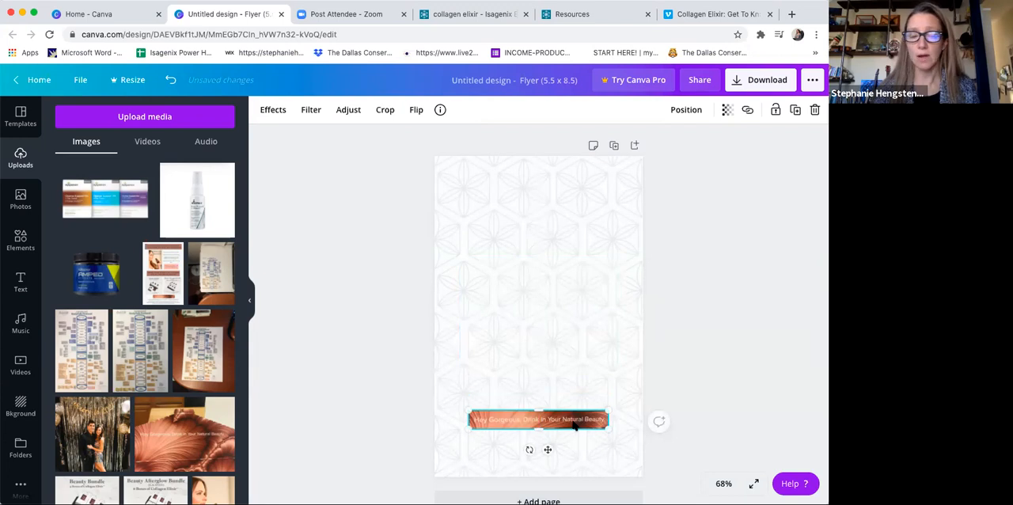
# Step: Add the uploaded photo of the woman holding the bottle and shrink it into the flyer's upper left area
pyautogui.scroll(-3, 214, 238)
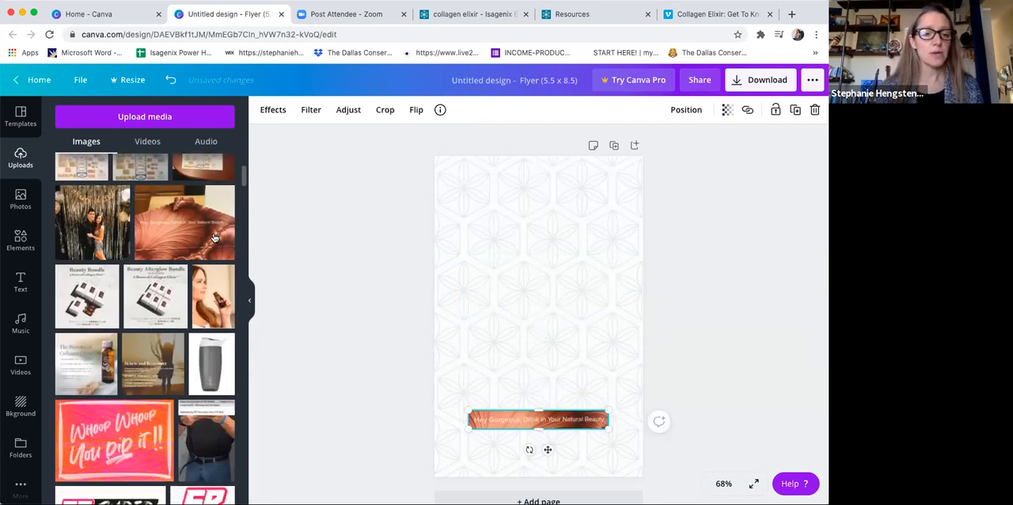
pyautogui.click(212, 296)
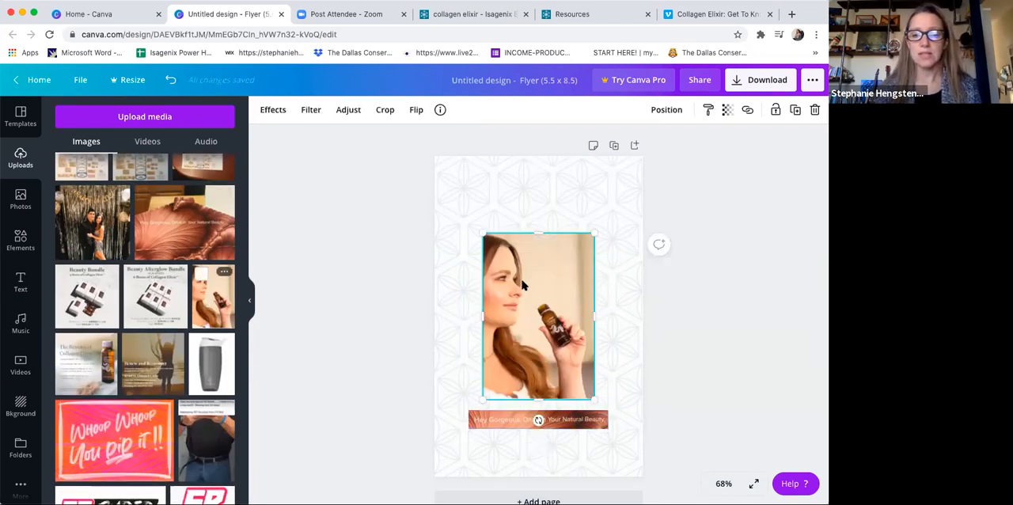
pyautogui.moveTo(529, 288); pyautogui.dragTo(507, 269)
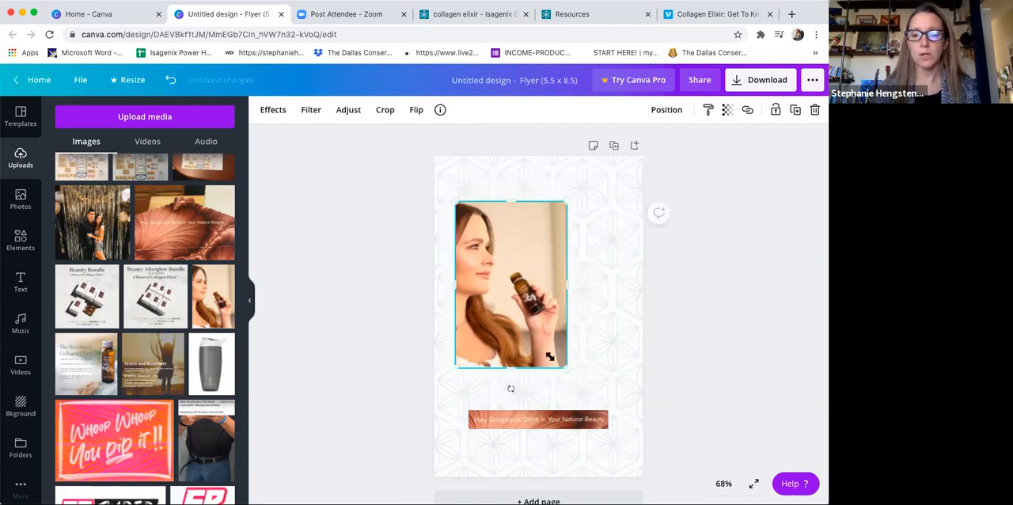
pyautogui.moveTo(567, 368); pyautogui.dragTo(512, 287)
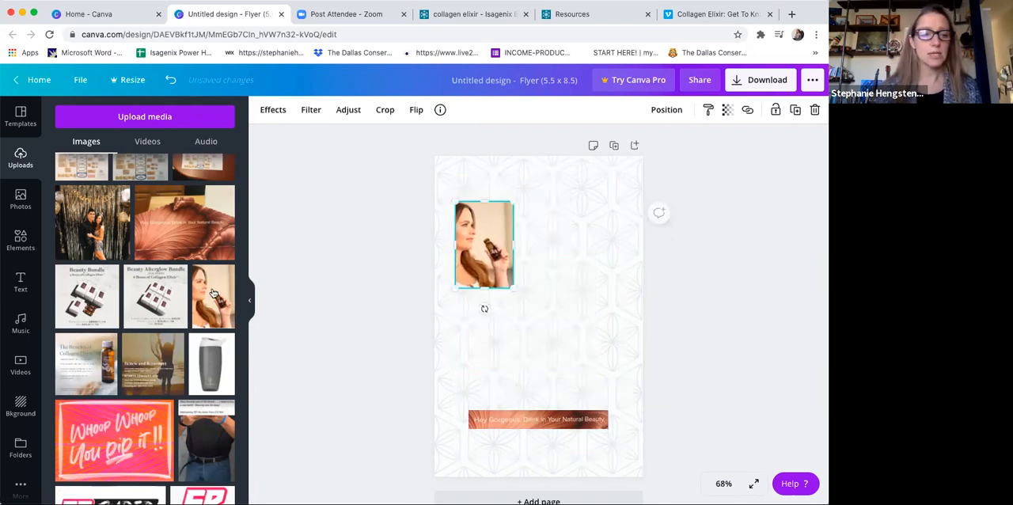
# Step: Add a subheading text reading "Click to find out more!" below the photo of the woman
pyautogui.click(24, 285)
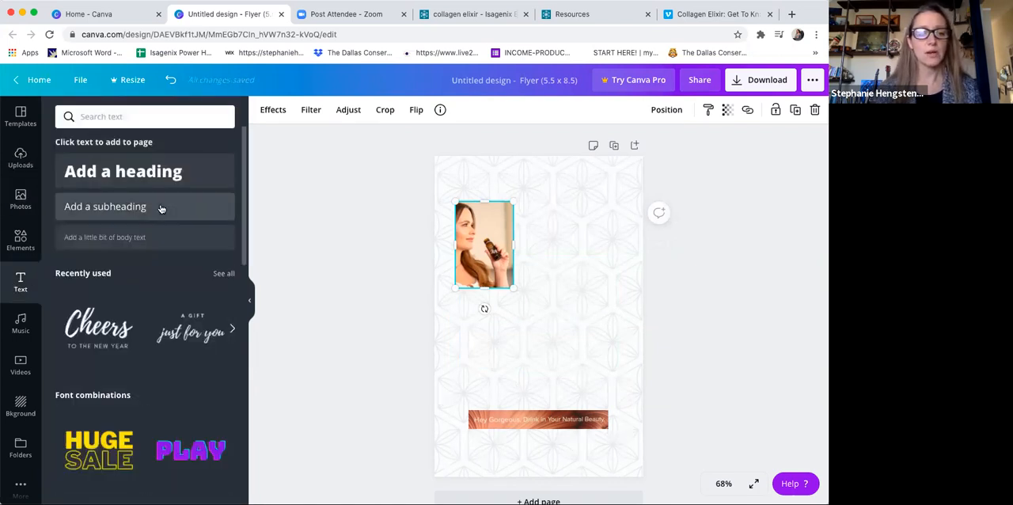
pyautogui.click(160, 208)
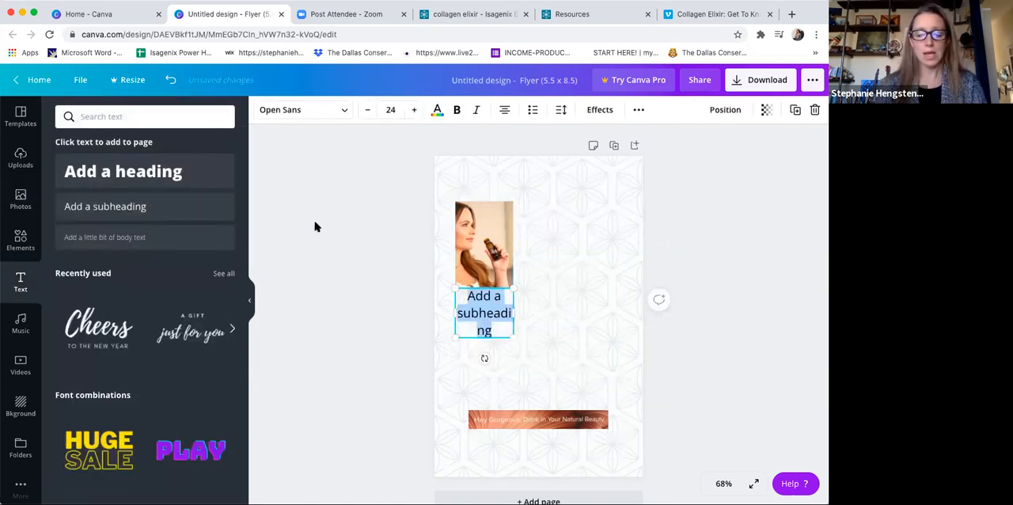
pyautogui.write('Click to')
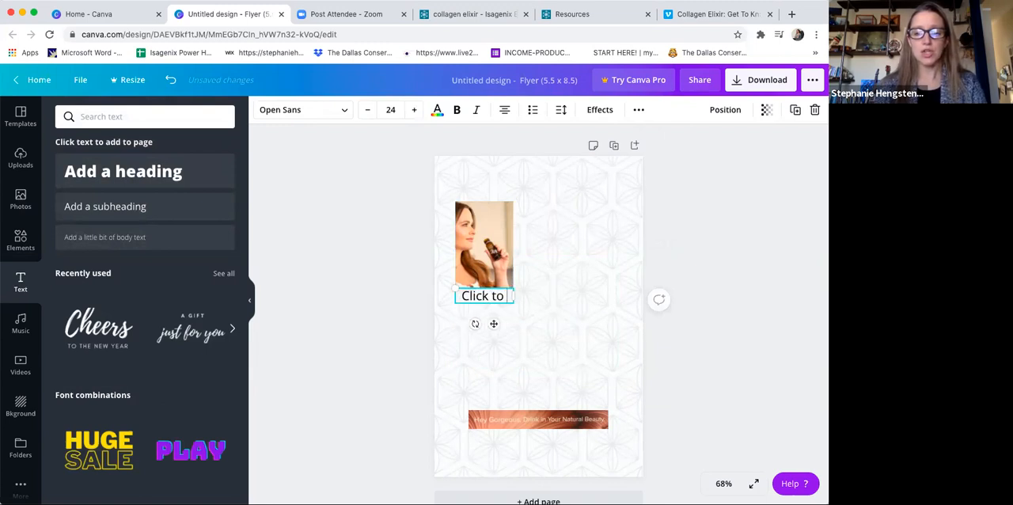
pyautogui.write(' find out')
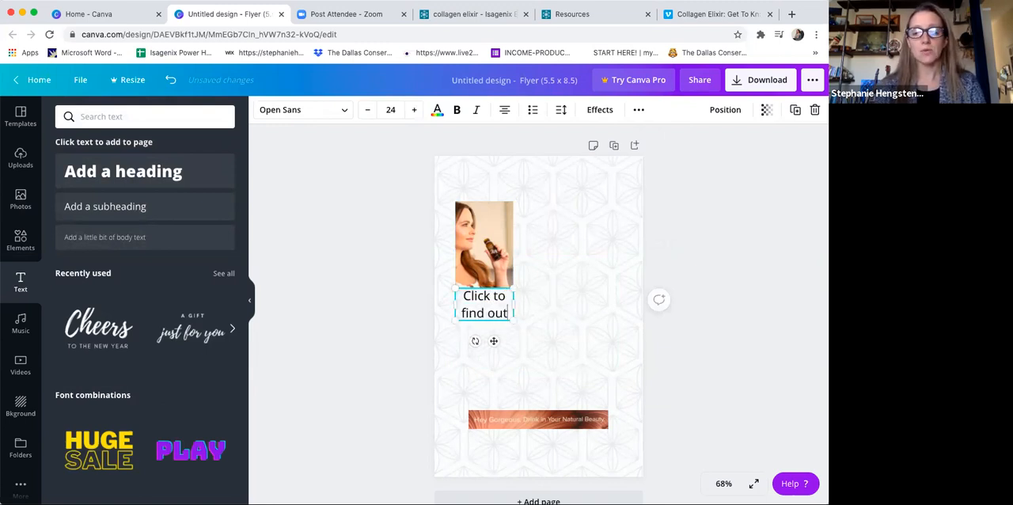
pyautogui.write(' more!')
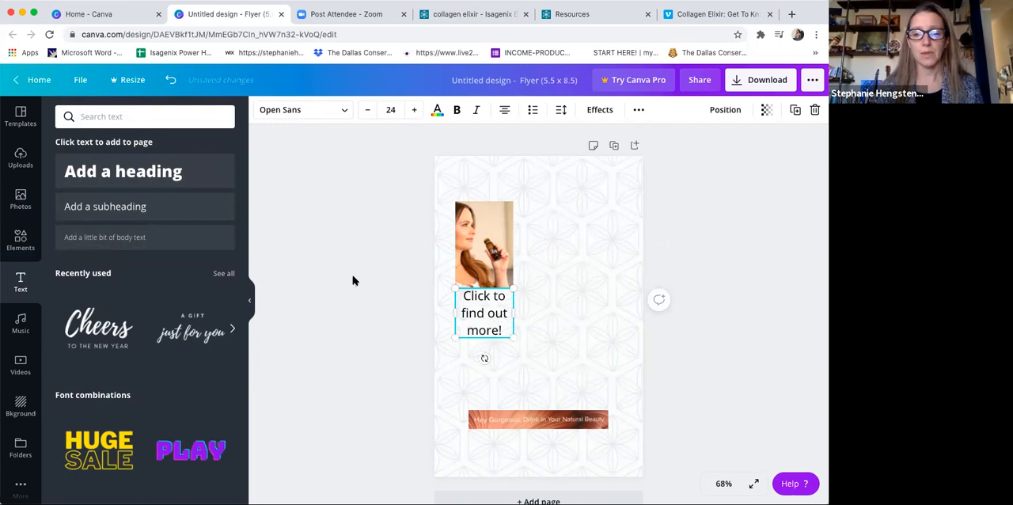
# Step: Shrink the "Click to find out more!" text to about size 13.7 and place it over the photo's upper right corner
pyautogui.moveTo(494, 319); pyautogui.dragTo(472, 307)
pyautogui.moveTo(498, 254); pyautogui.dragTo(502, 244)
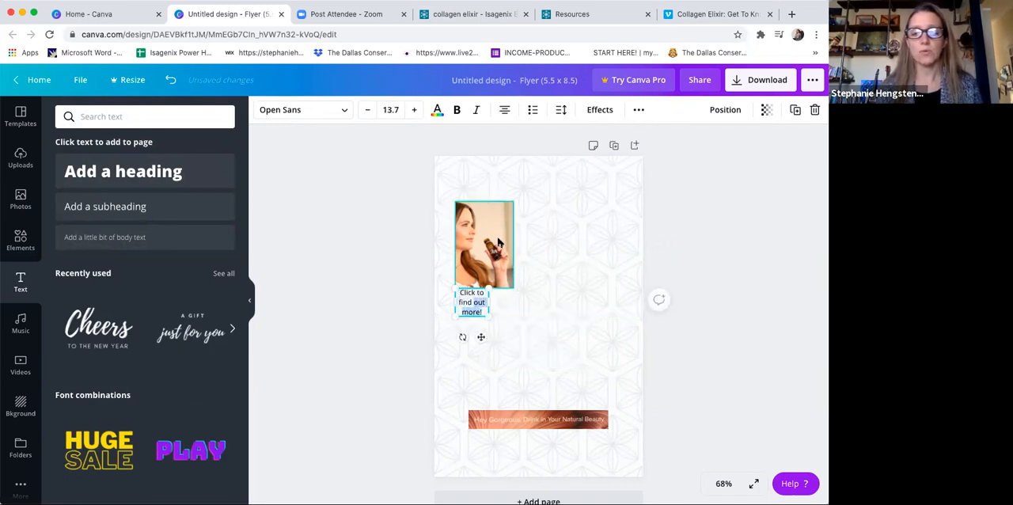
pyautogui.moveTo(470, 287); pyautogui.dragTo(491, 205)
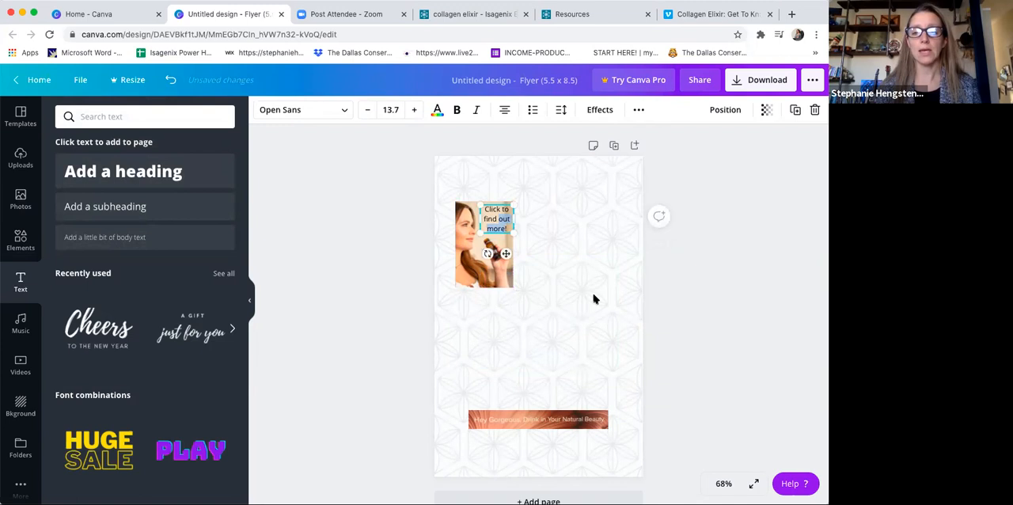
pyautogui.click(594, 298)
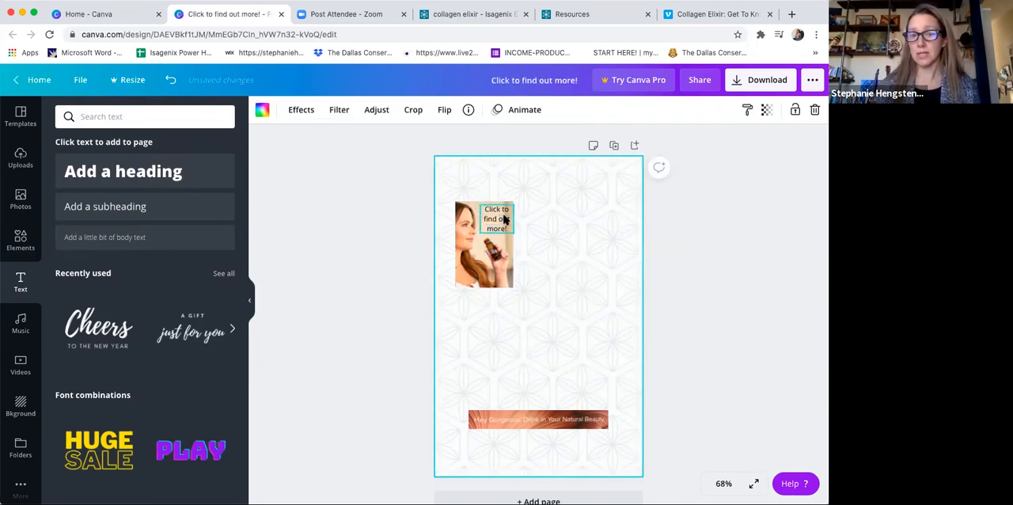
pyautogui.click(500, 251)
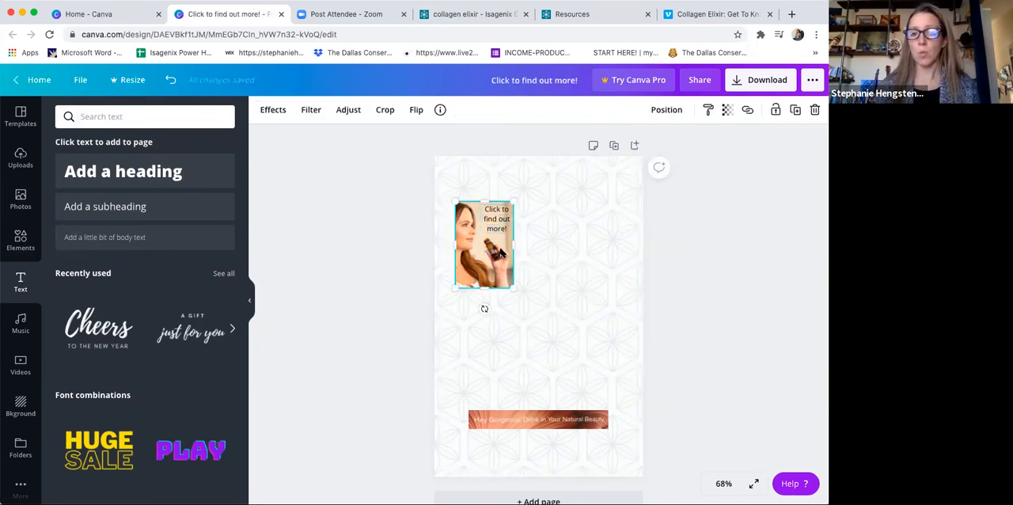
pyautogui.click(748, 113)
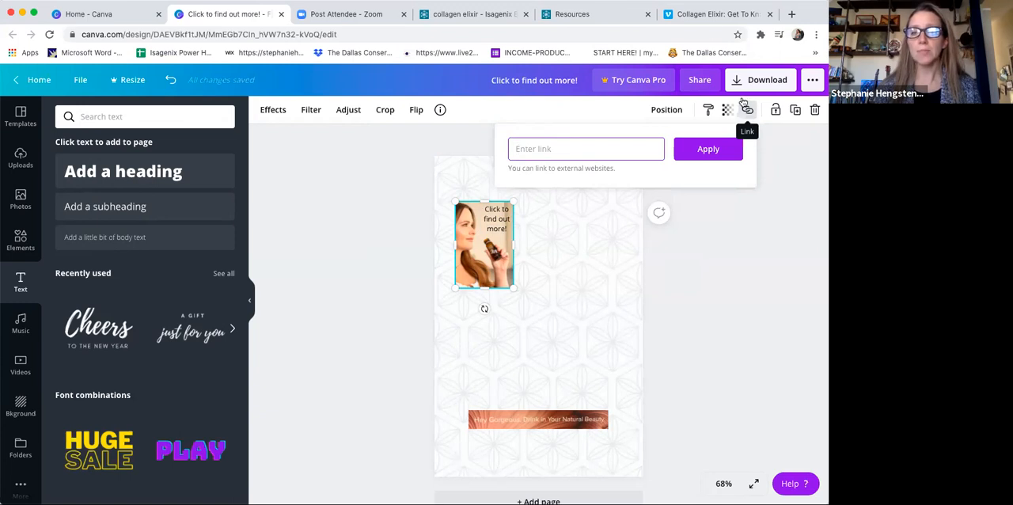
pyautogui.click(710, 16)
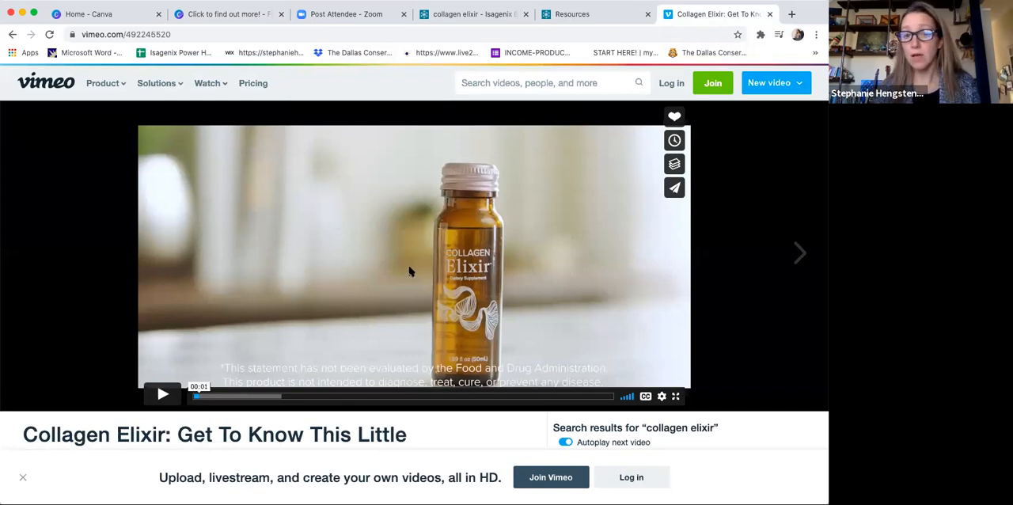
pyautogui.click(194, 35)
pyautogui.press('super+c')
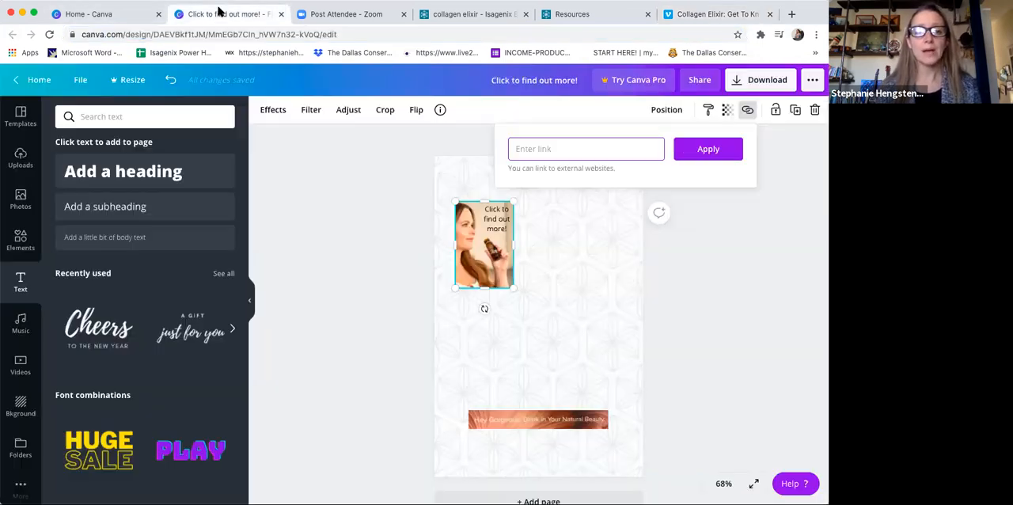
pyautogui.click(226, 15)
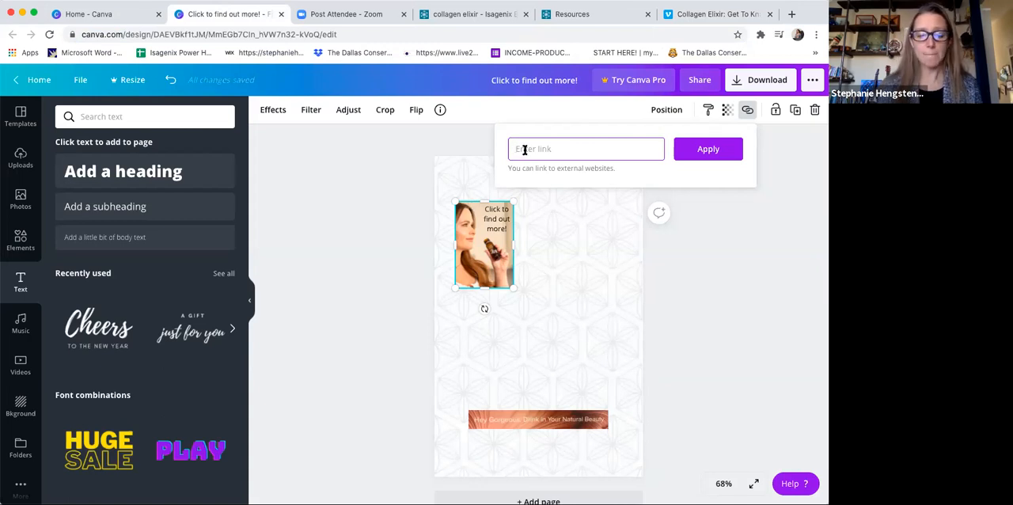
pyautogui.press('super+v')
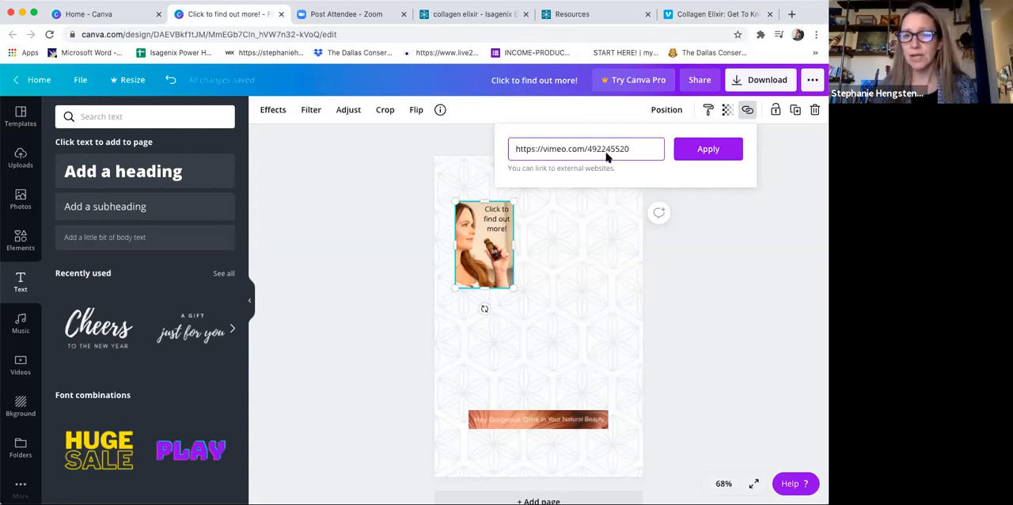
pyautogui.click(732, 152)
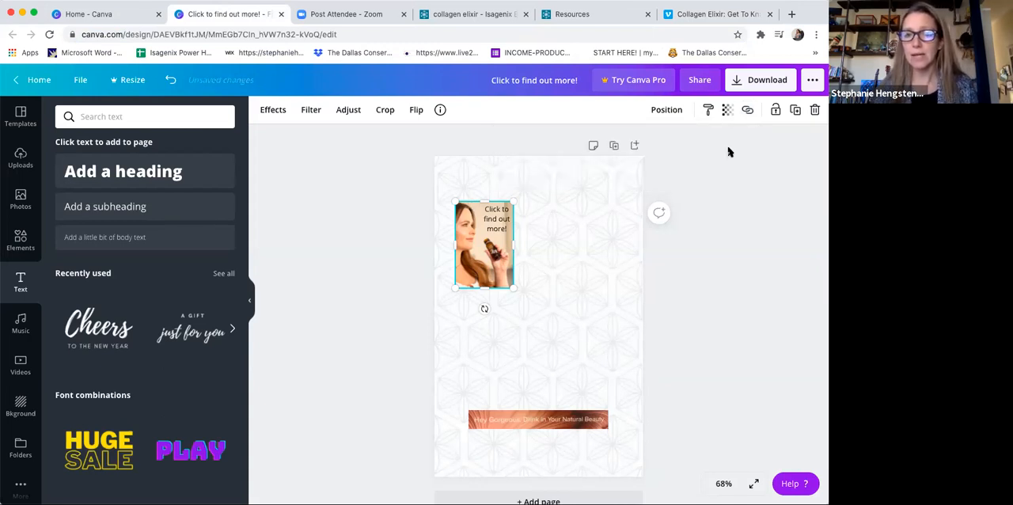
pyautogui.click(730, 250)
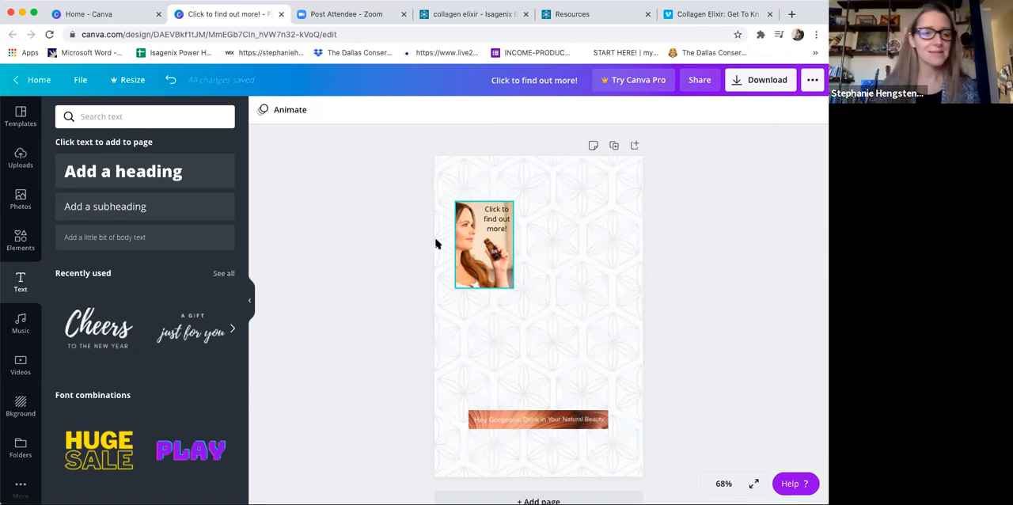
# Step: Add the recently used square shape and reshape it into a wide banner across the flyer's top, above the photo
pyautogui.click(20, 159)
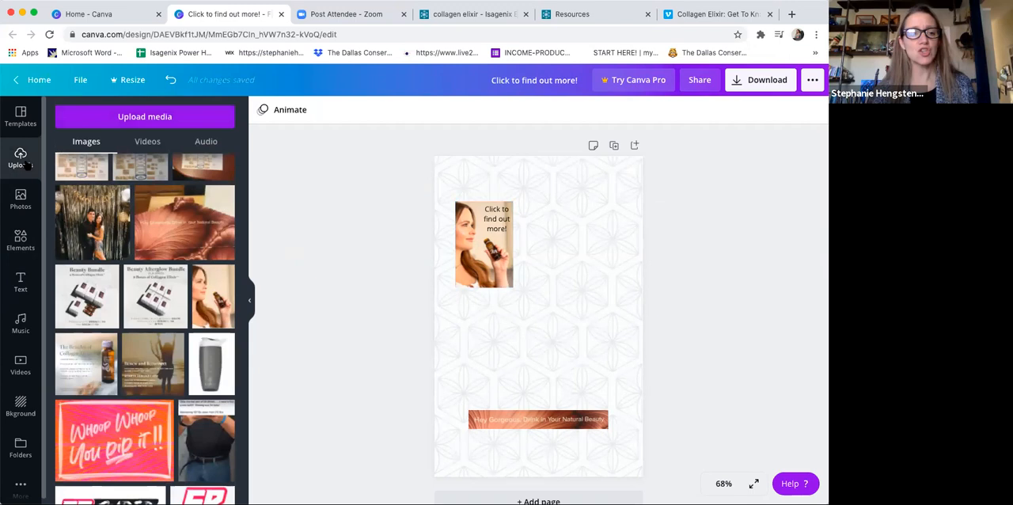
pyautogui.scroll(3, 119, 175)
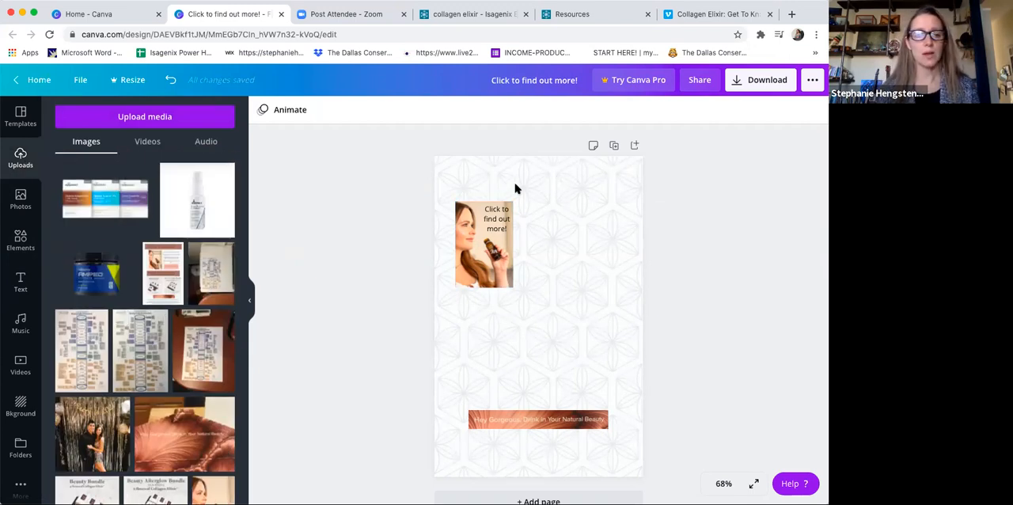
pyautogui.click(19, 242)
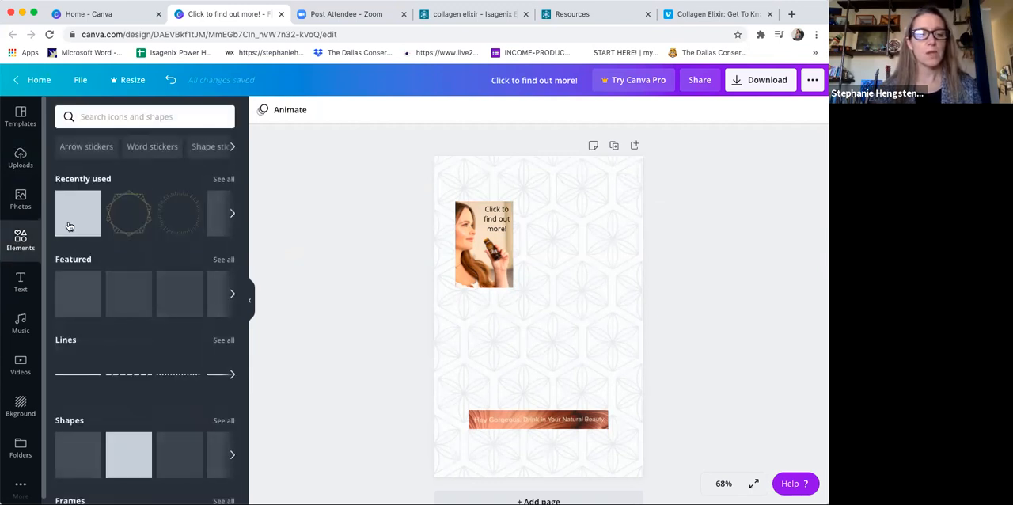
pyautogui.click(89, 225)
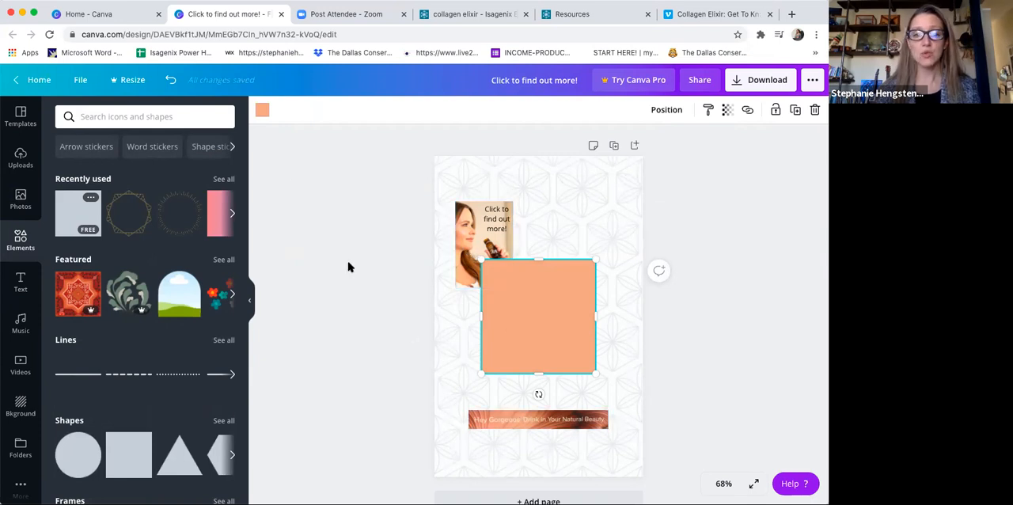
pyautogui.click(262, 110)
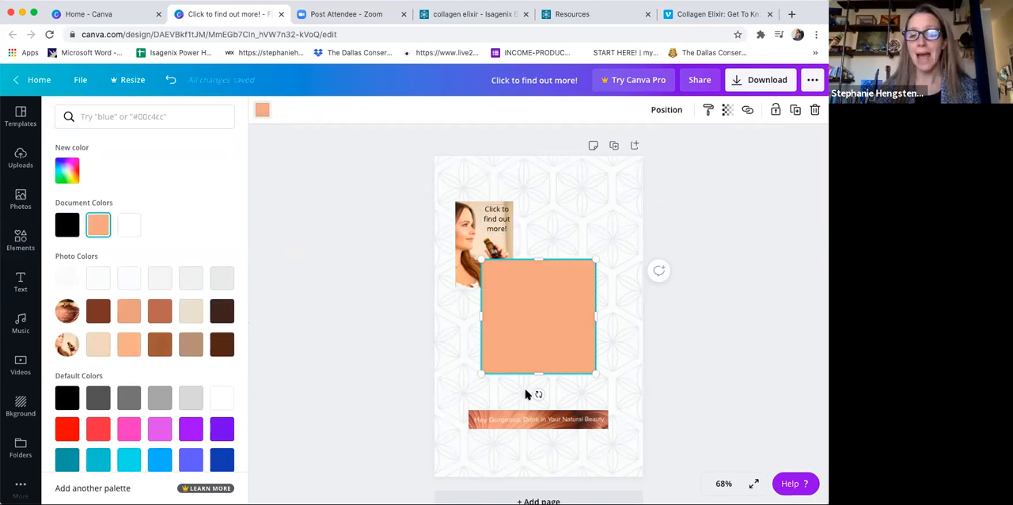
pyautogui.moveTo(537, 359); pyautogui.dragTo(624, 180)
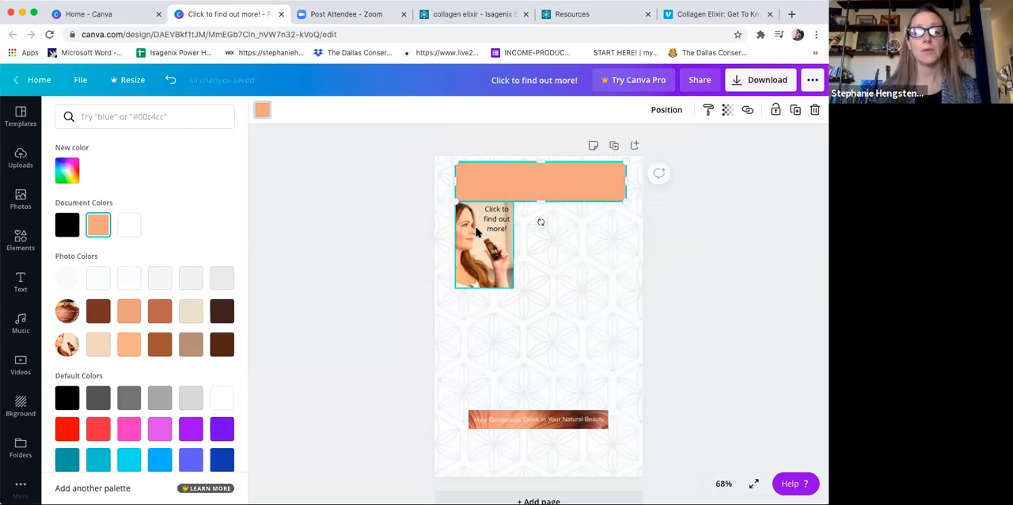
# Step: Move the woman's photo and its "Click to find out more!" text slightly down to leave a gap below the banner
pyautogui.click(477, 232)
pyautogui.keyDown('shift'); pyautogui.click(491, 225); pyautogui.keyUp('shift')
pyautogui.moveTo(491, 225); pyautogui.dragTo(491, 231)
# Step: Try the custom brown #9B684D as the fill colour of the top banner
pyautogui.click(550, 193)
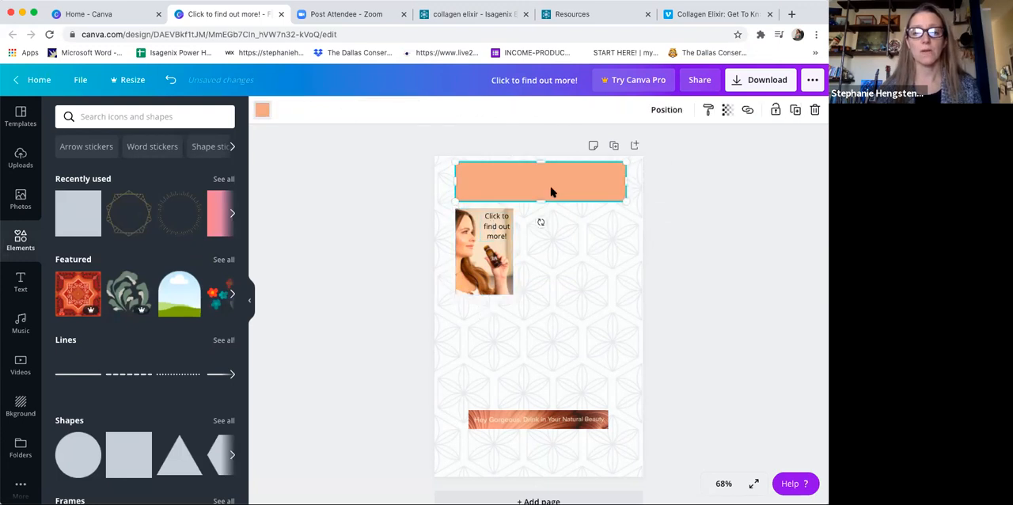
pyautogui.click(263, 110)
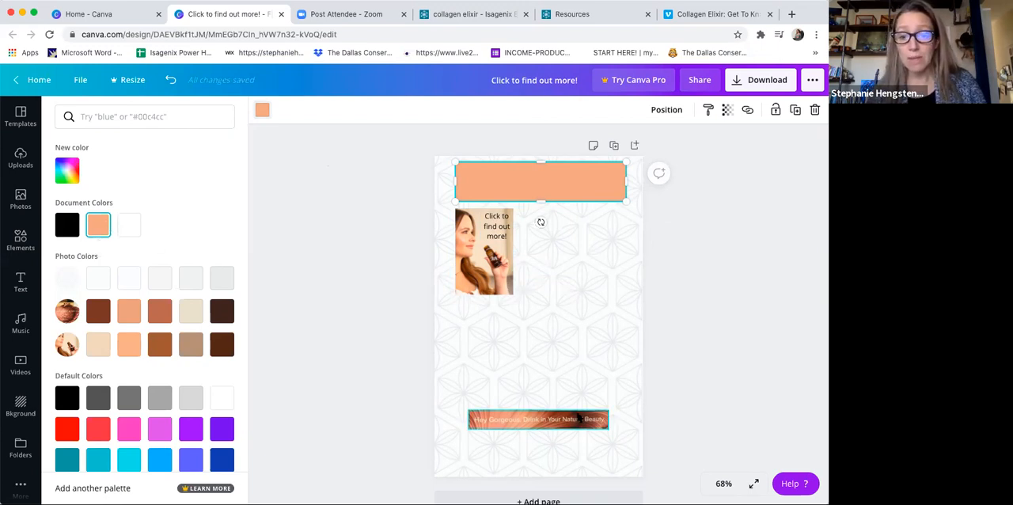
pyautogui.click(68, 176)
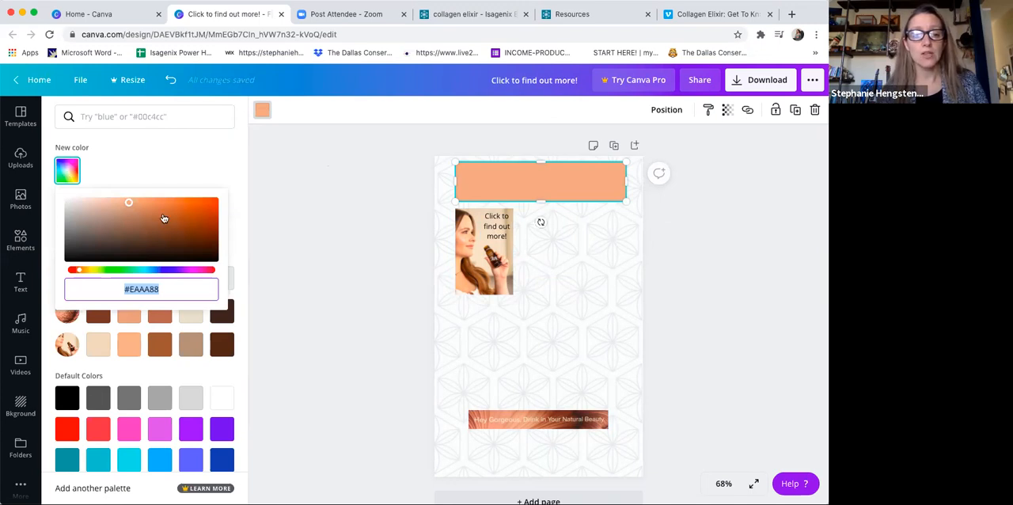
pyautogui.moveTo(129, 207); pyautogui.dragTo(141, 223)
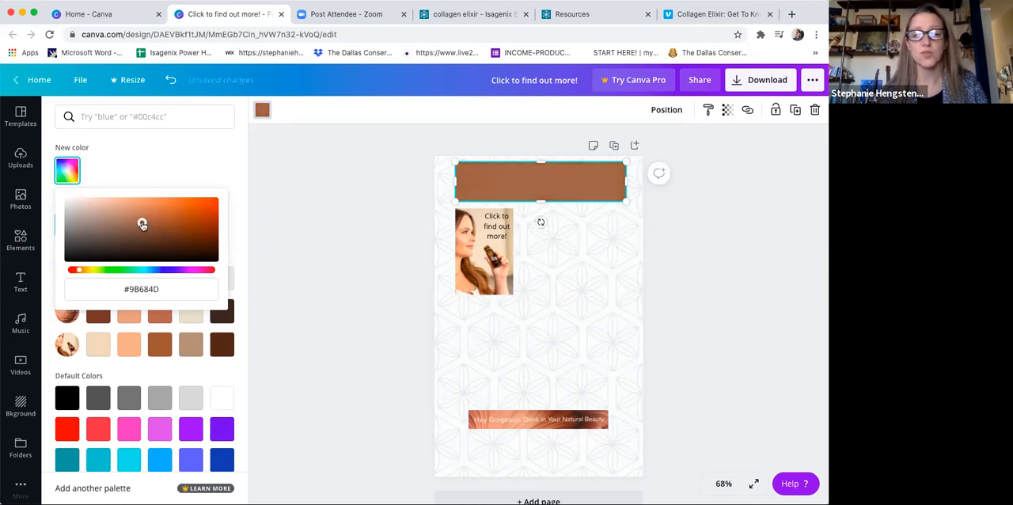
pyautogui.click(187, 168)
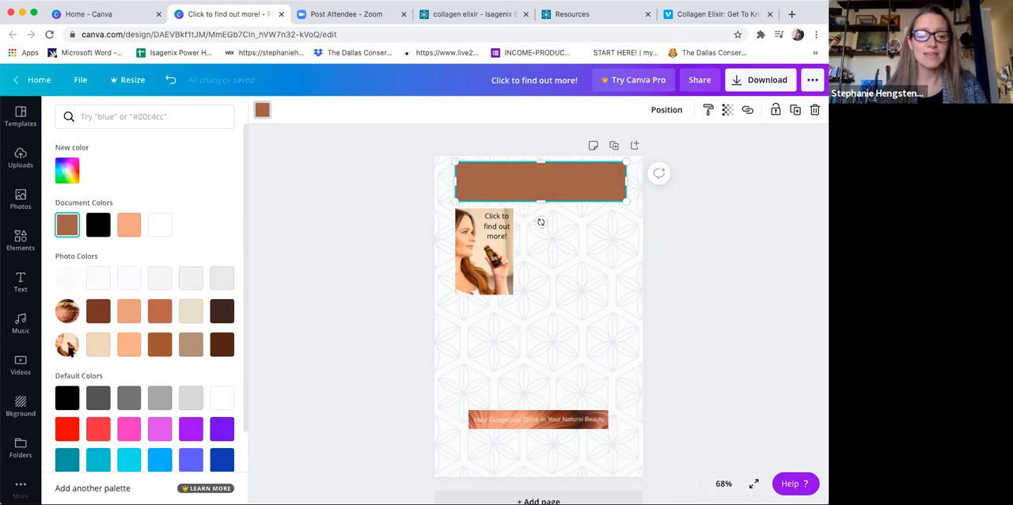
# Step: Compare the copper image's terracotta and dark brown photo colours on the banner and fill it with the terracotta
pyautogui.click(162, 310)
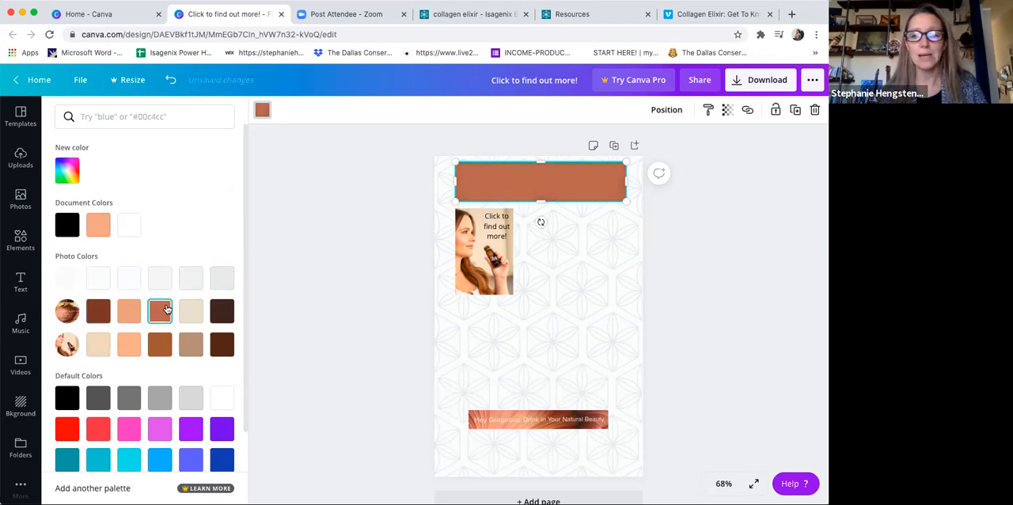
pyautogui.click(95, 316)
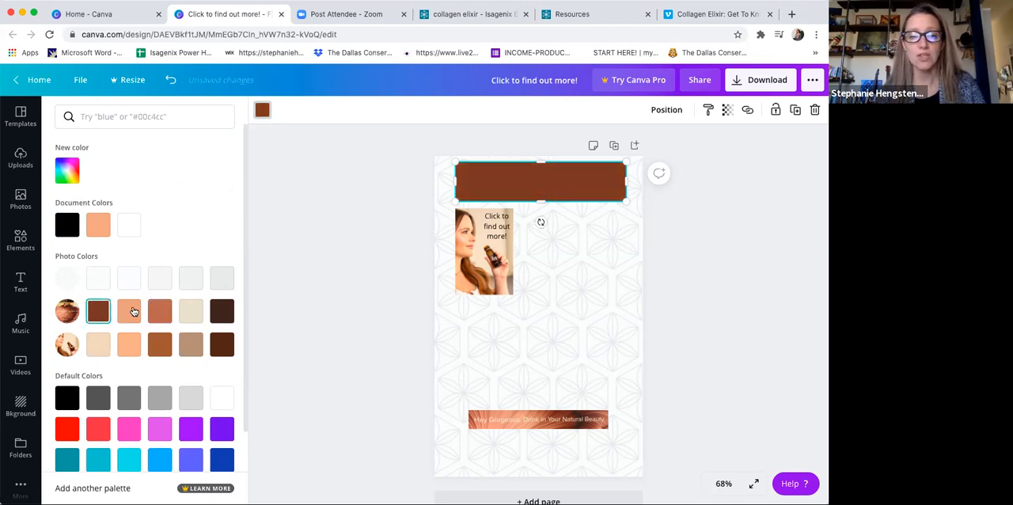
pyautogui.click(160, 313)
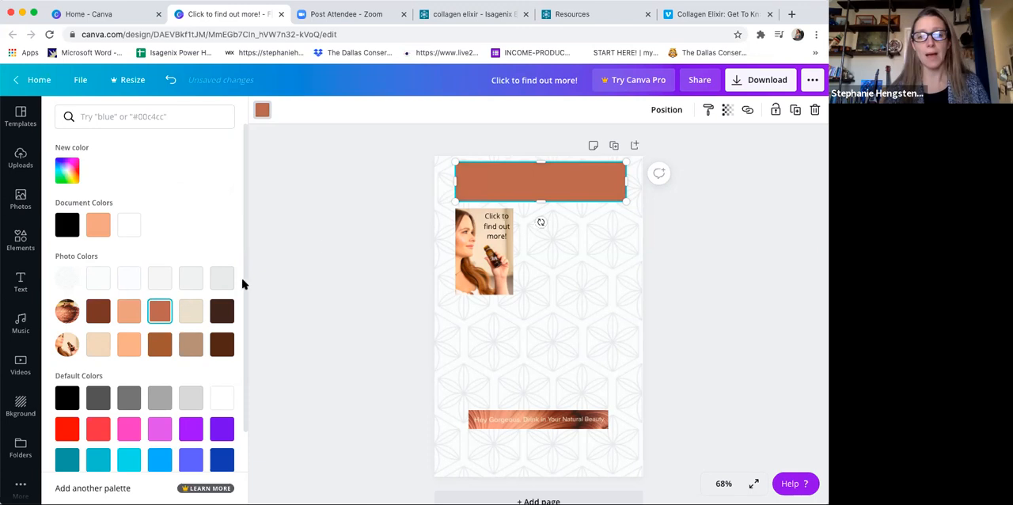
# Step: Add a subheading text reading "Get to know Collagen Elixir!" just below the terracotta banner
pyautogui.click(21, 240)
pyautogui.click(20, 283)
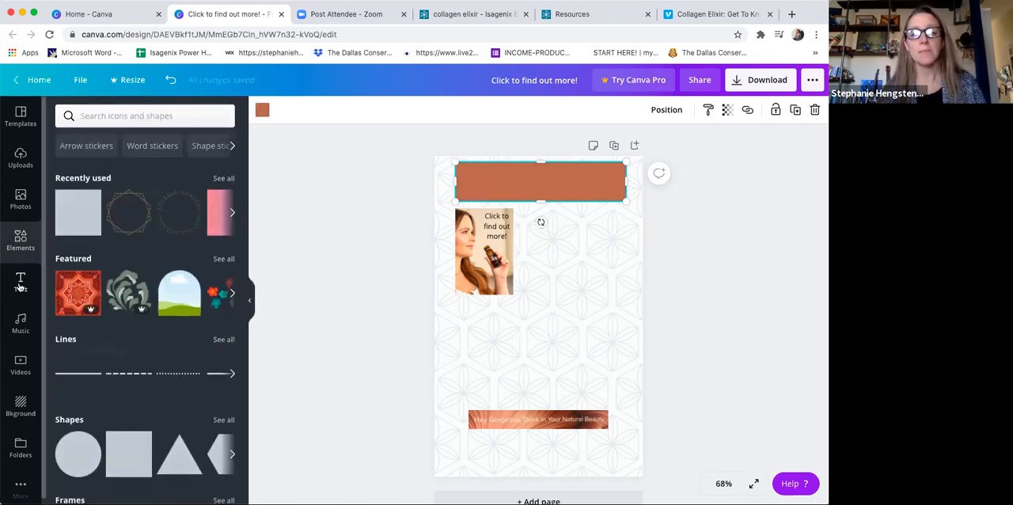
pyautogui.moveTo(500, 186); pyautogui.dragTo(543, 199)
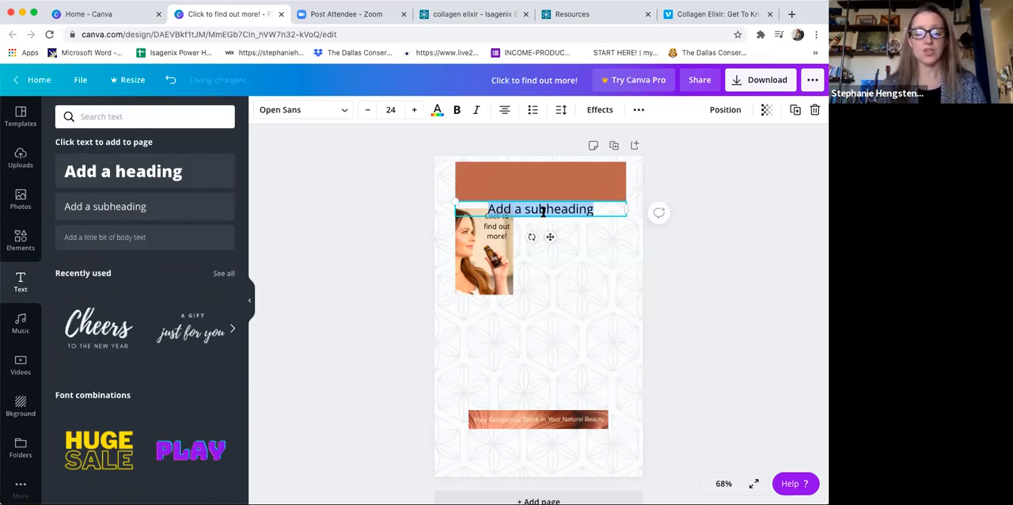
pyautogui.write('Get to Know')
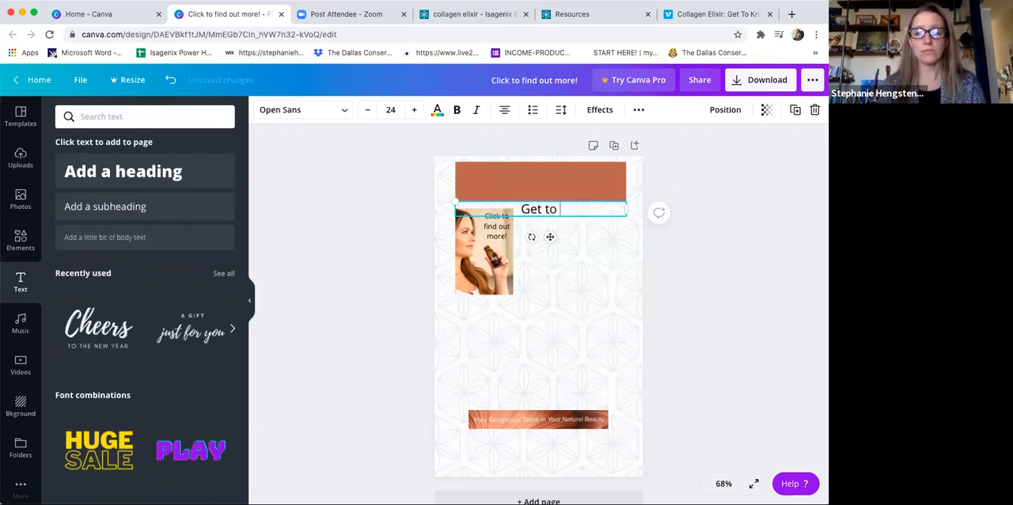
pyautogui.press('BackSpace')
pyautogui.press('BackSpace')
pyautogui.press('BackSpace')
pyautogui.press('BackSpace')
pyautogui.write('kn')
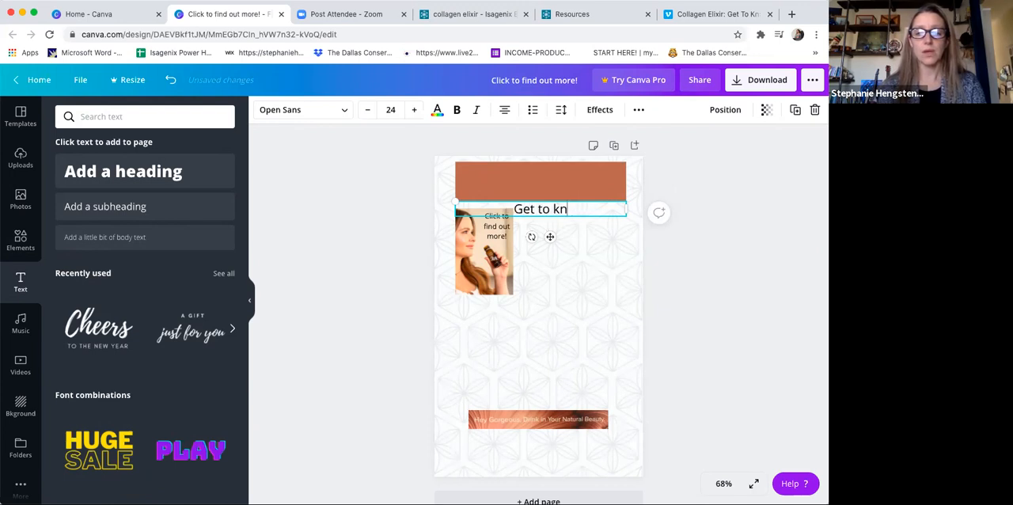
pyautogui.write('ow Collagen Elixir!')
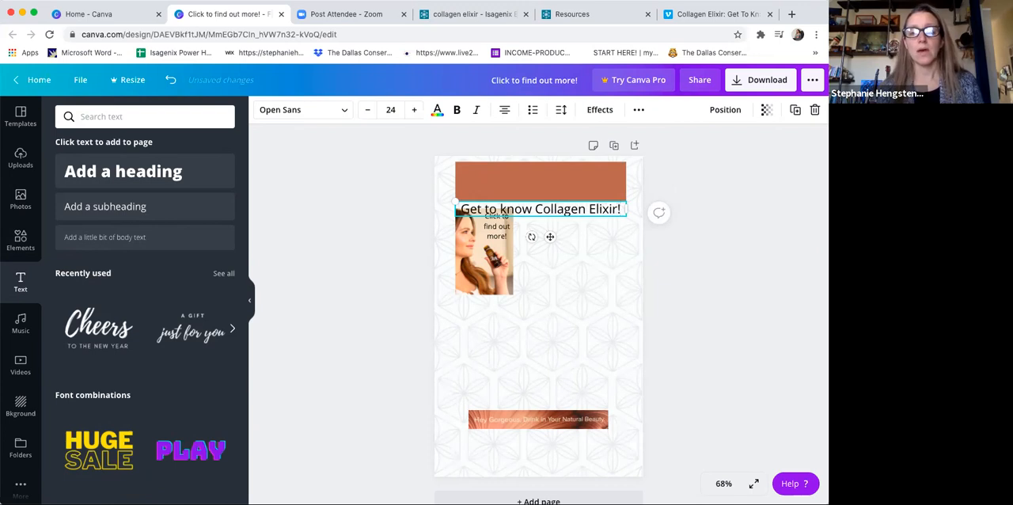
# Step: Move the "Get to know Collagen Elixir!" text onto the terracotta banner and set its font to Cardo
pyautogui.moveTo(572, 215); pyautogui.dragTo(570, 188)
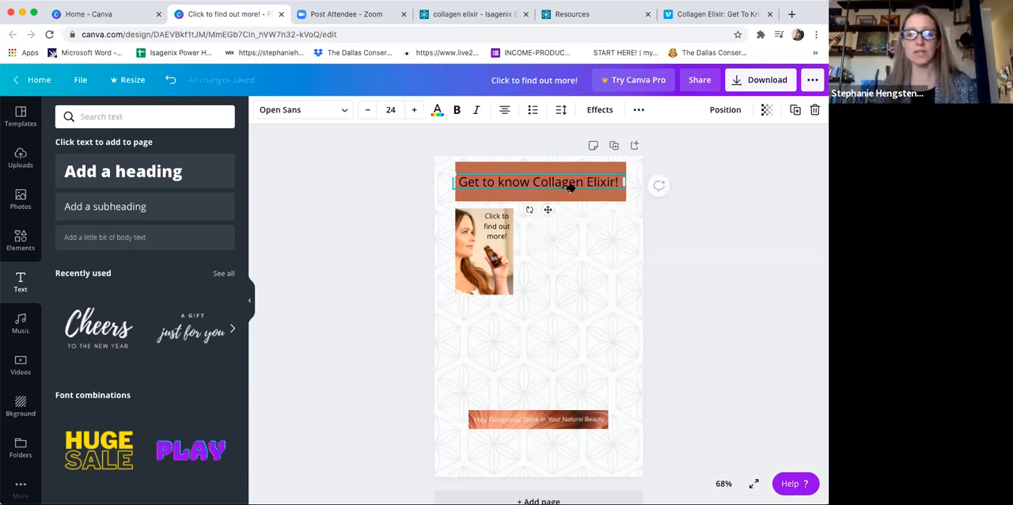
pyautogui.click(344, 112)
pyautogui.click(87, 195)
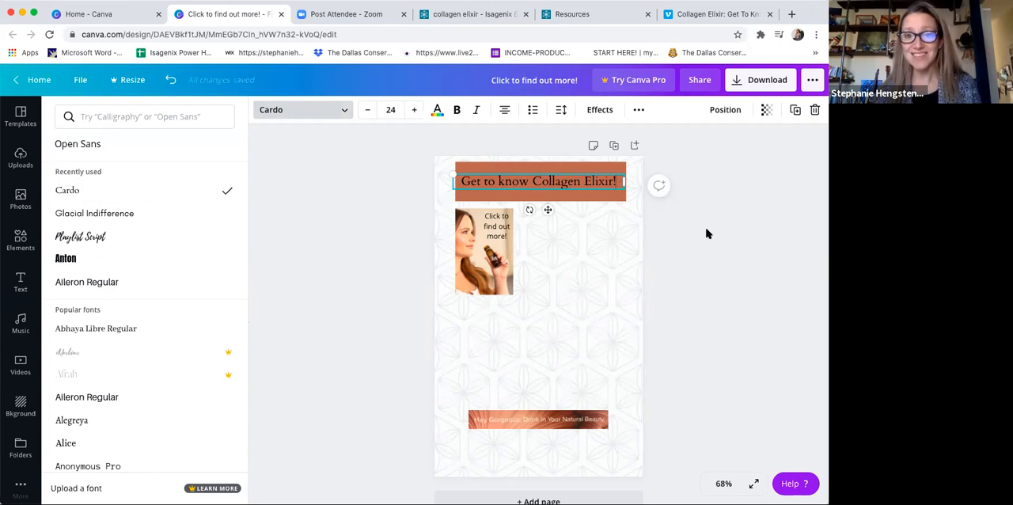
pyautogui.click(496, 227)
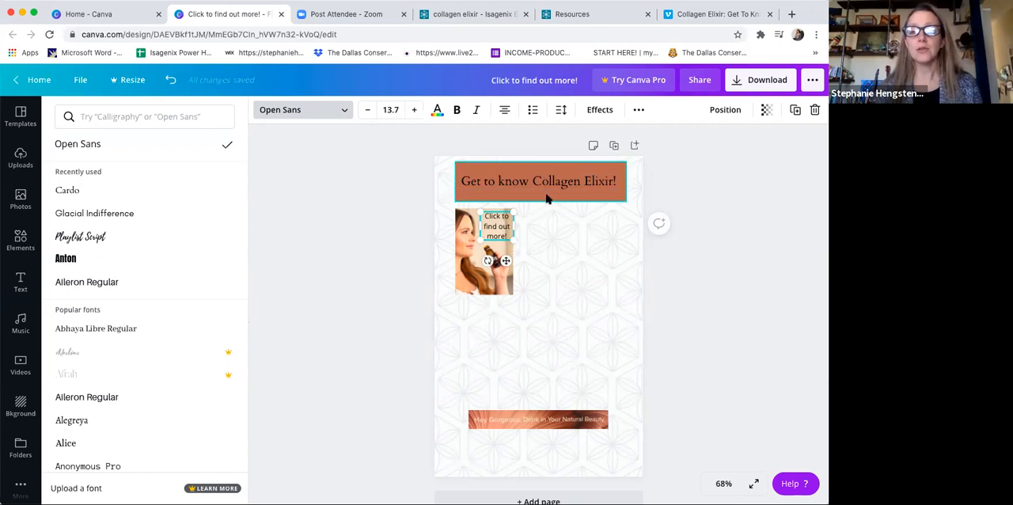
pyautogui.click(607, 171)
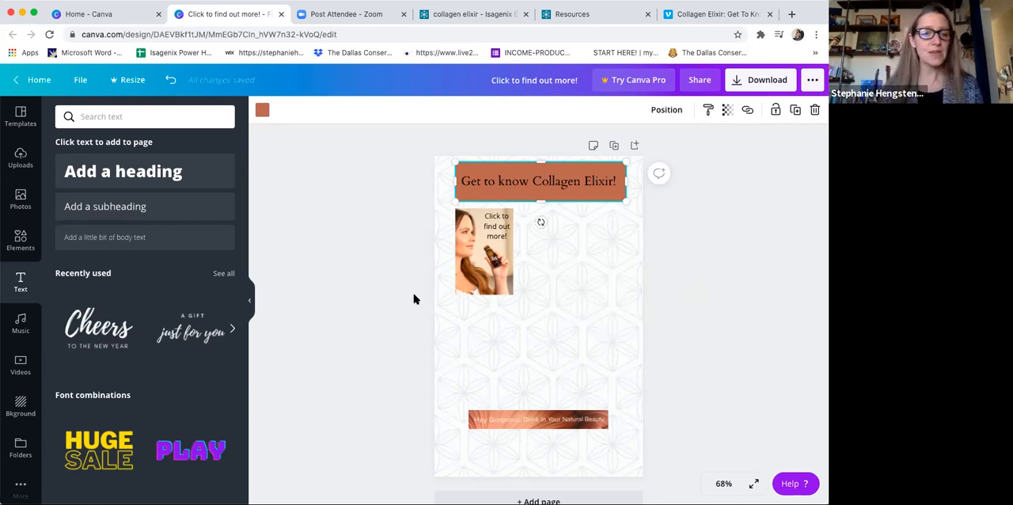
# Step: Add the uploaded Beauty Bundle image, shrink it and place it below the woman's photo, just above the copper strip
pyautogui.click(20, 239)
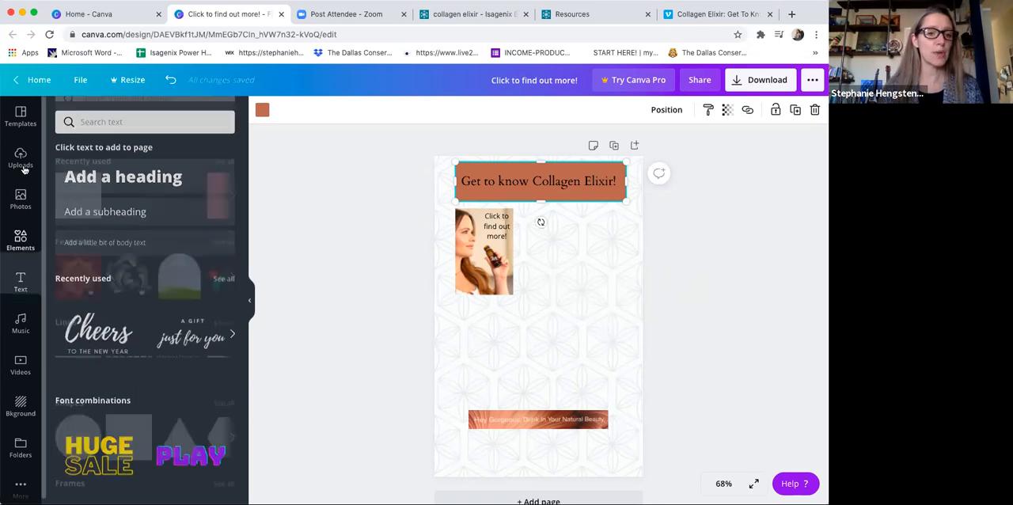
pyautogui.click(20, 159)
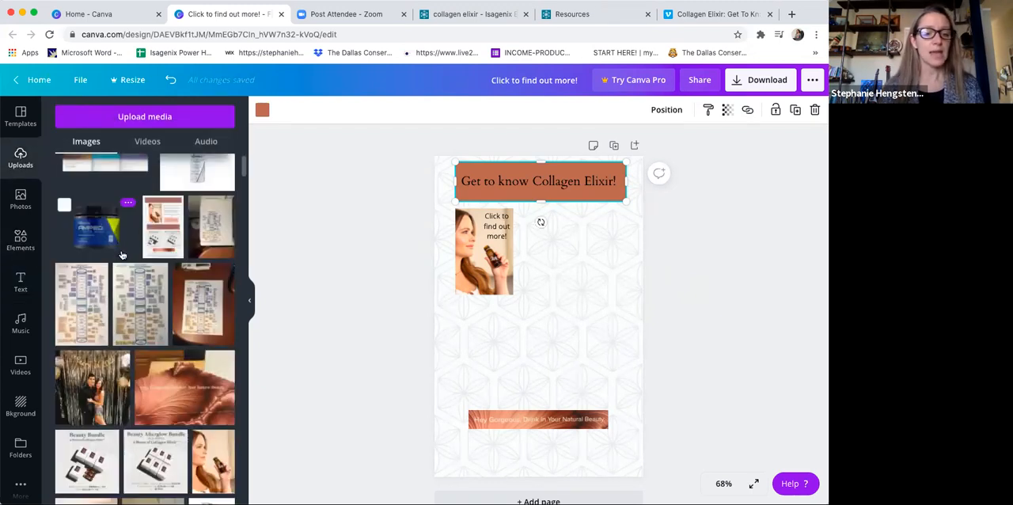
pyautogui.scroll(-3, 122, 255)
pyautogui.click(99, 406)
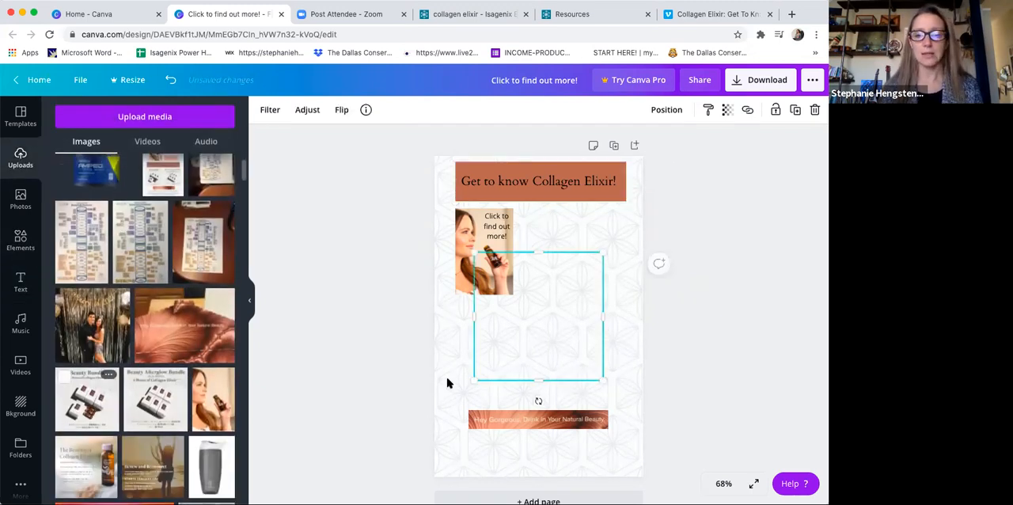
pyautogui.moveTo(475, 380); pyautogui.dragTo(525, 330)
pyautogui.moveTo(559, 298); pyautogui.dragTo(487, 371)
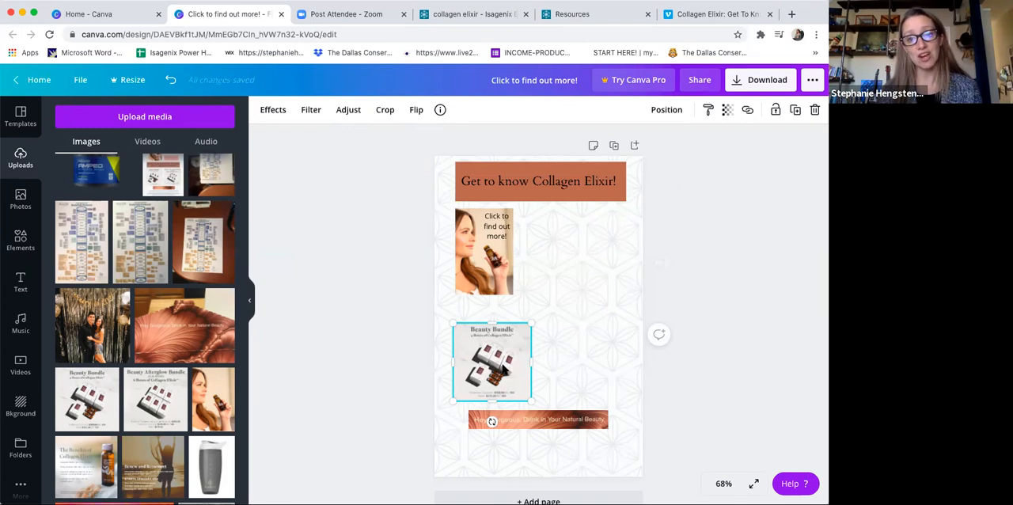
# Step: Check the link entry for the Beauty Bundle image and look up its saved cart among the recommended carts in the Isagenix back office
pyautogui.click(747, 110)
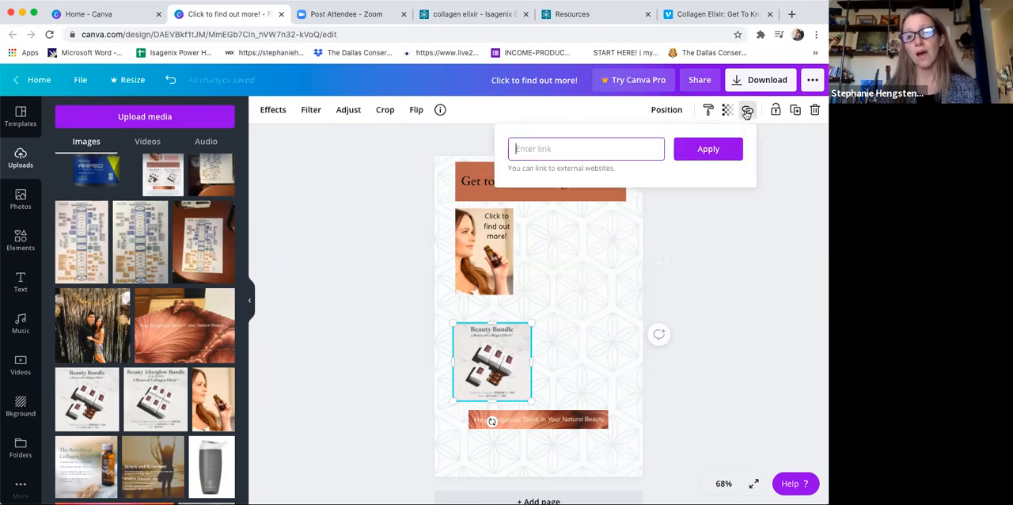
pyautogui.click(380, 172)
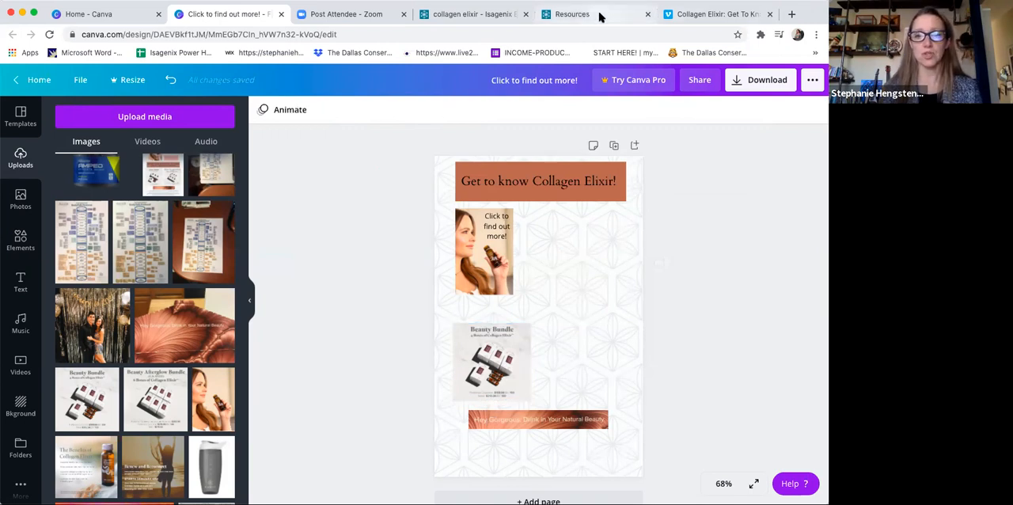
pyautogui.click(599, 17)
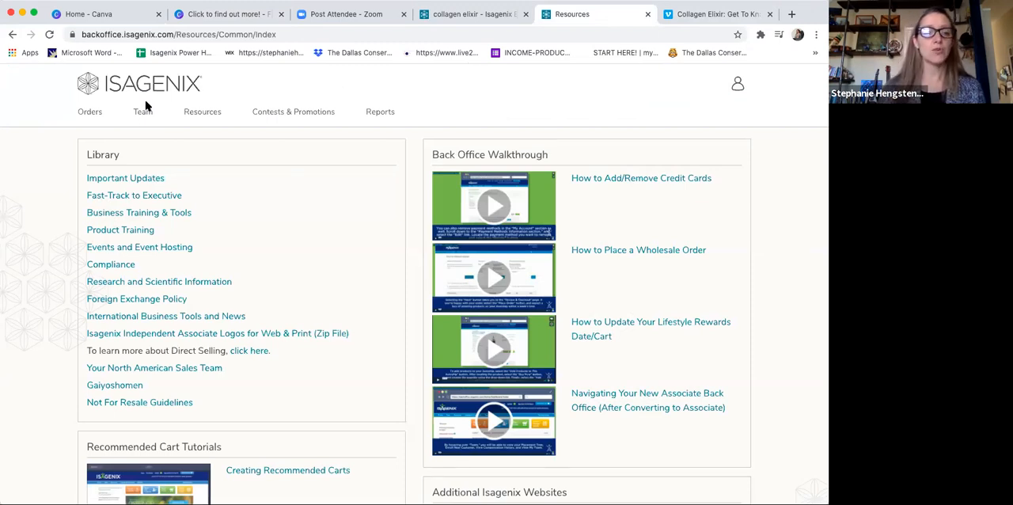
pyautogui.moveTo(144, 115)
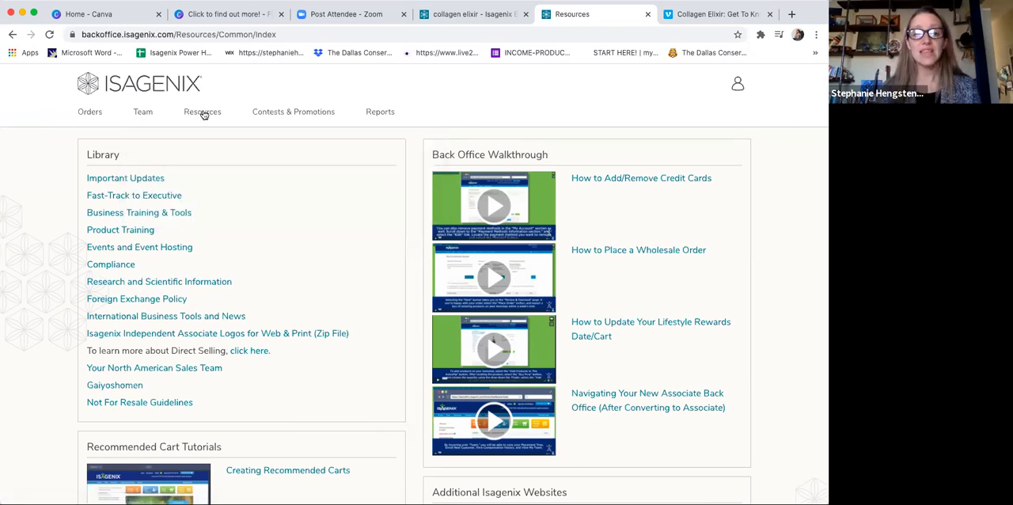
pyautogui.moveTo(203, 114)
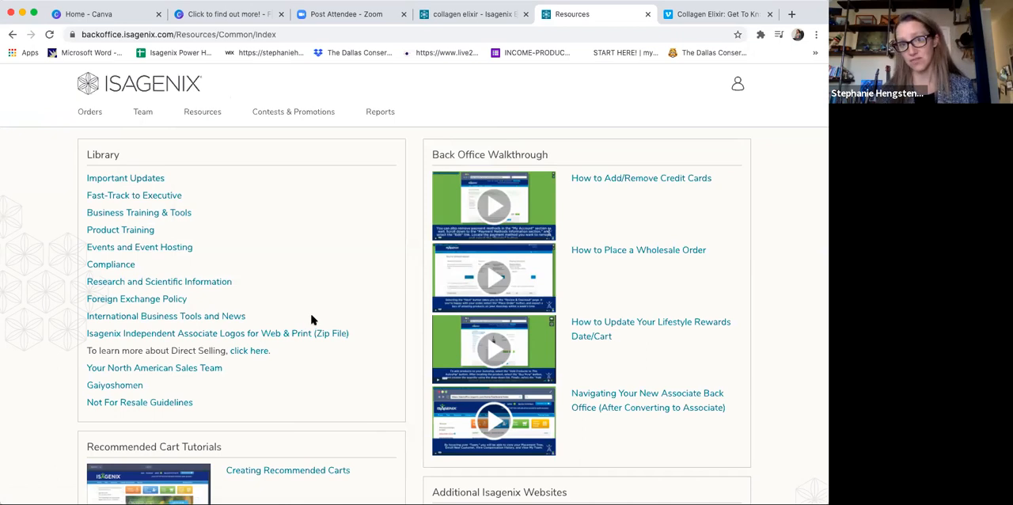
pyautogui.scroll(-4, 312, 320)
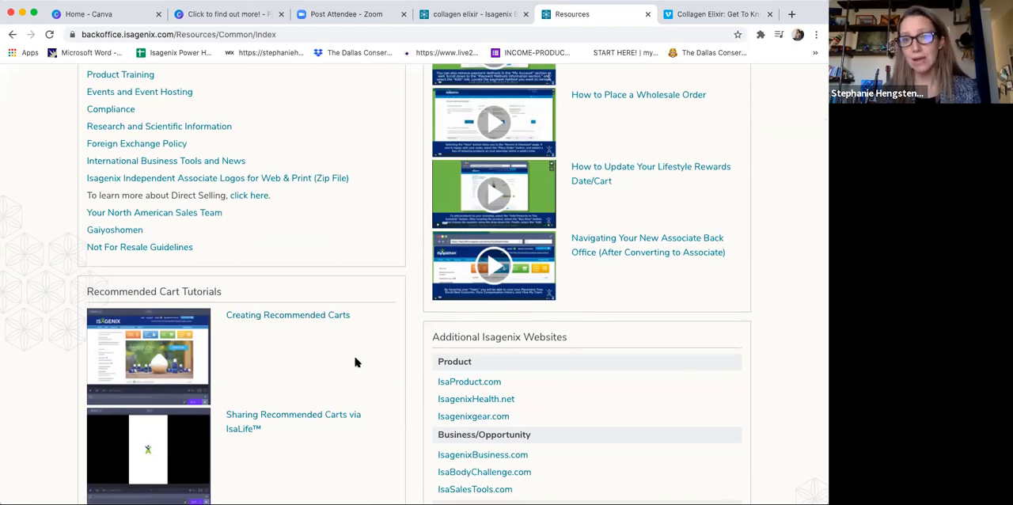
pyautogui.scroll(4, 354, 361)
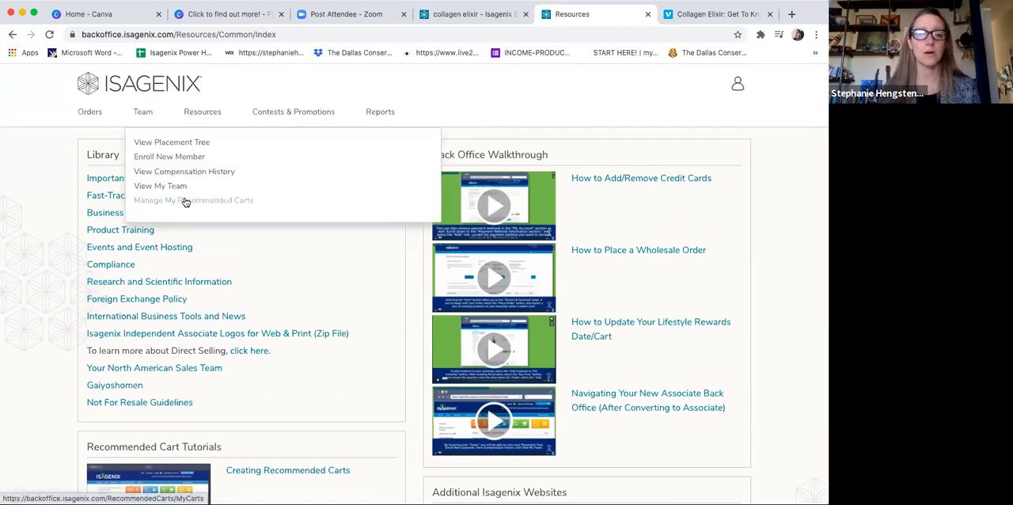
pyautogui.click(184, 202)
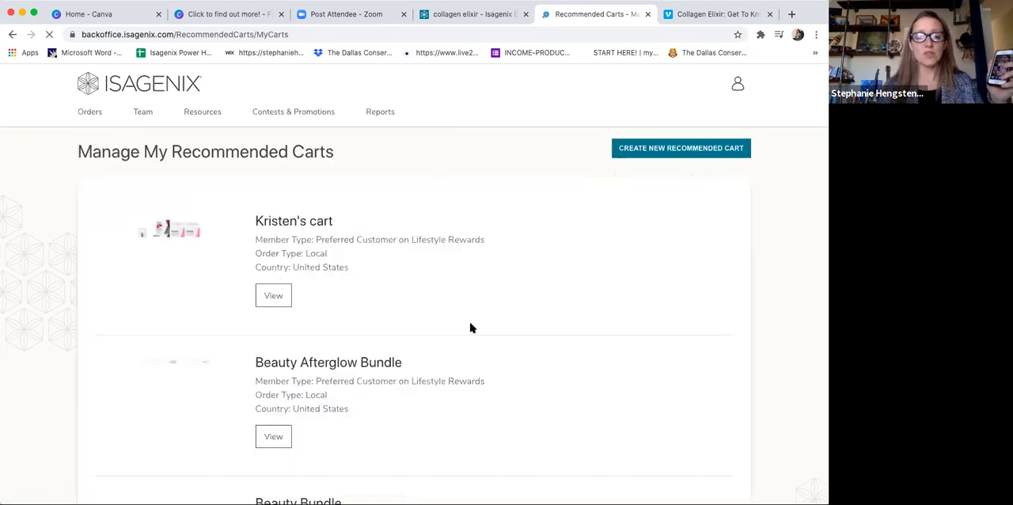
pyautogui.scroll(-5, 471, 326)
pyautogui.scroll(-1, 470, 327)
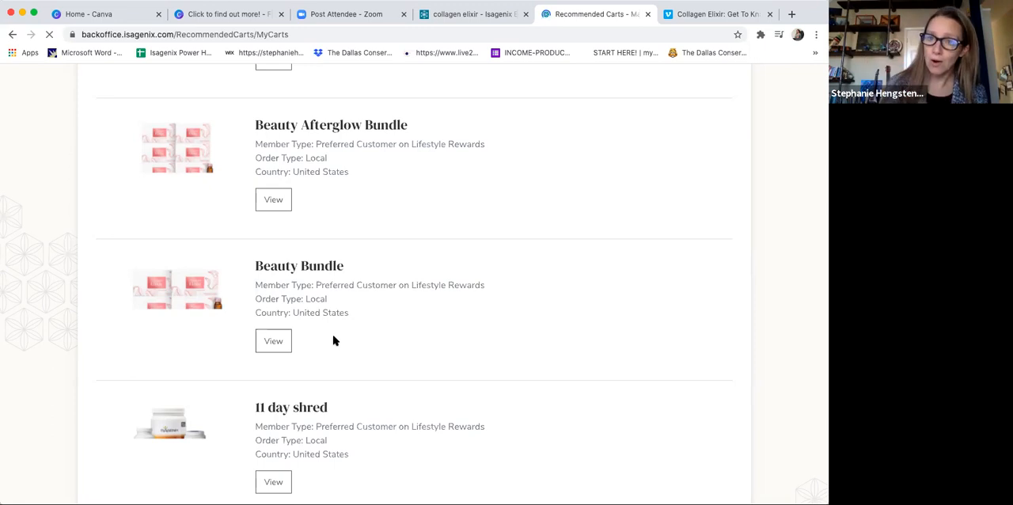
# Step: Switch back to the Canva flyer and check where the Beauty Bundle image's link is entered
pyautogui.click(255, 17)
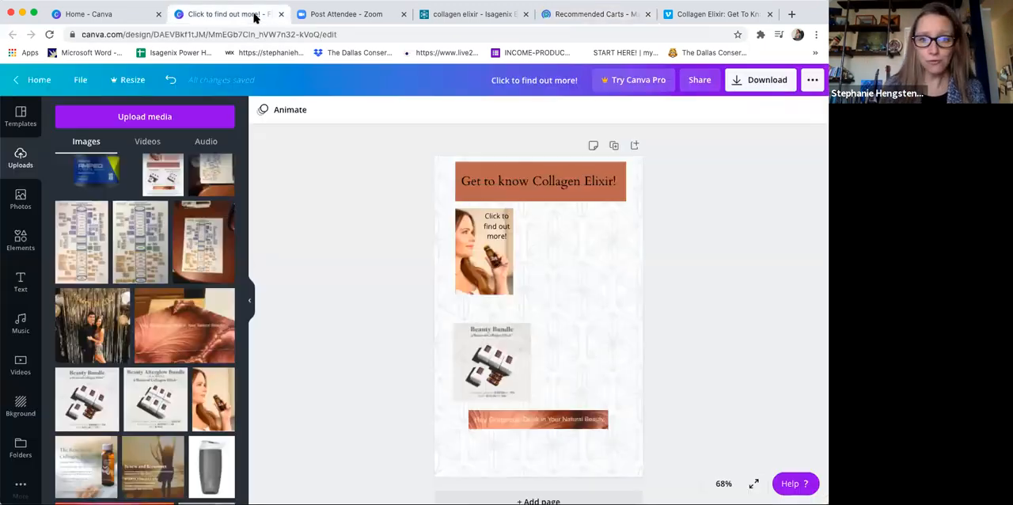
pyautogui.click(500, 357)
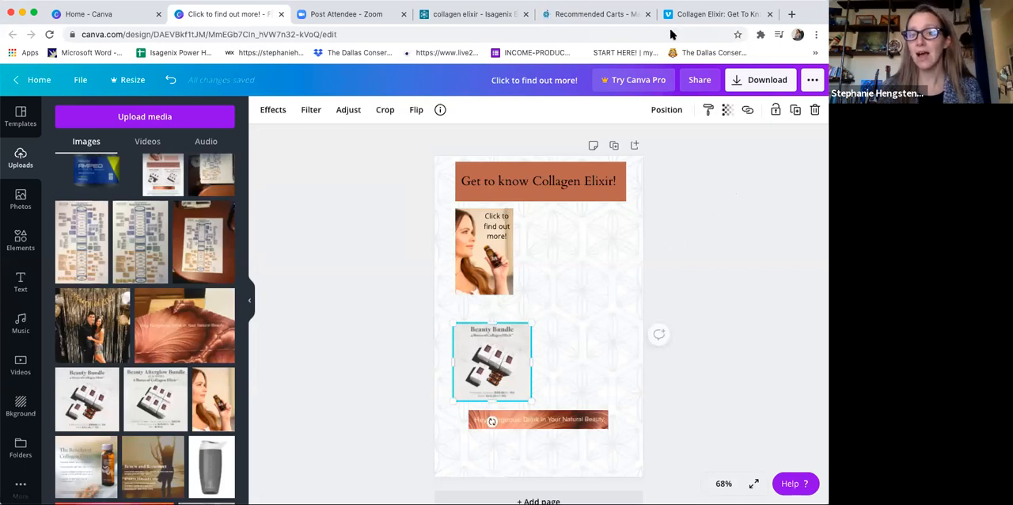
pyautogui.click(747, 110)
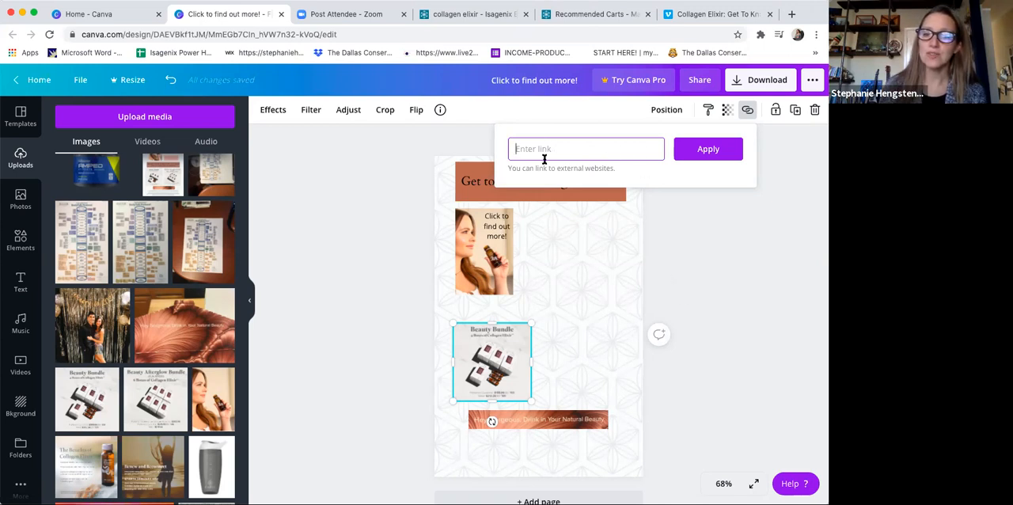
pyautogui.click(765, 276)
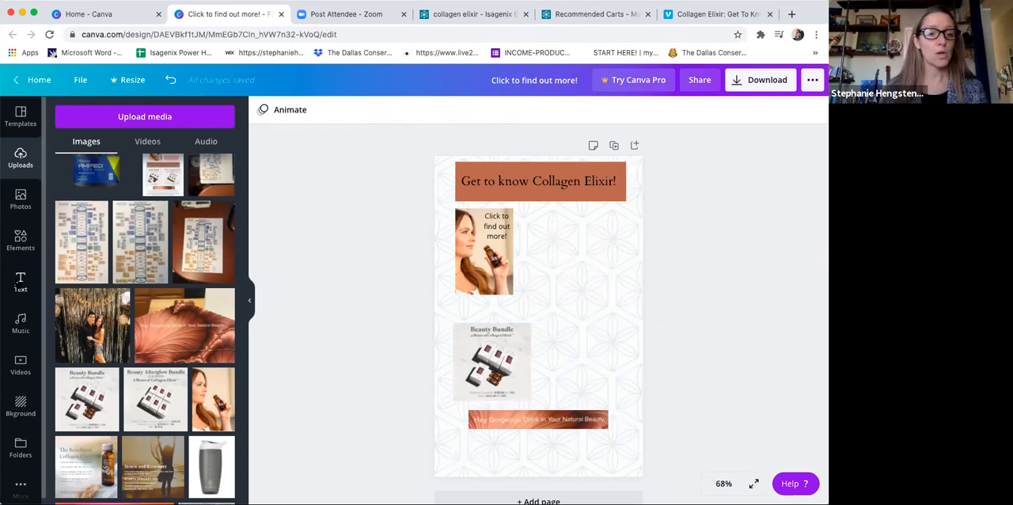
# Step: Add a subheading with the associate's personal Isagenix website address below the copper strip and widen it to fit on one line
pyautogui.click(19, 281)
pyautogui.click(152, 208)
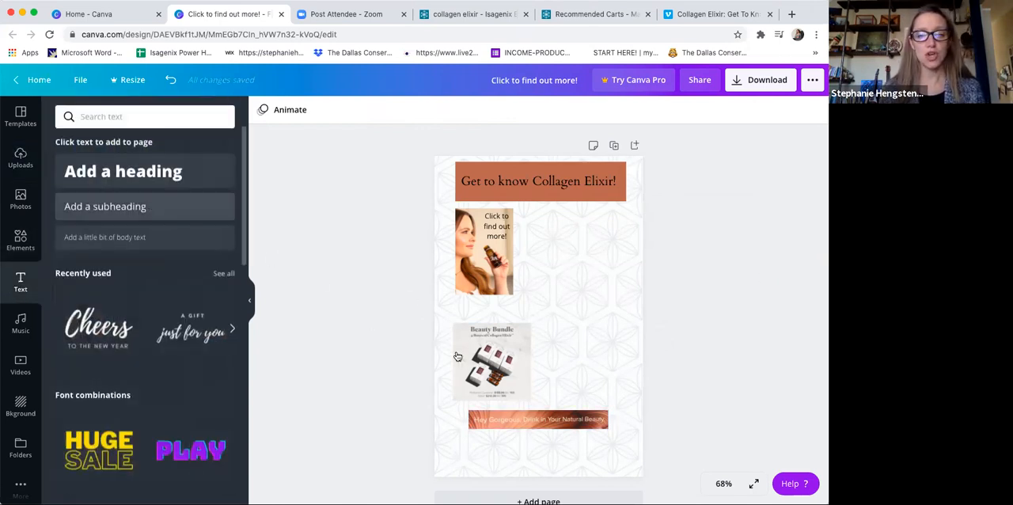
pyautogui.moveTo(560, 308); pyautogui.dragTo(441, 450)
pyautogui.click(532, 448)
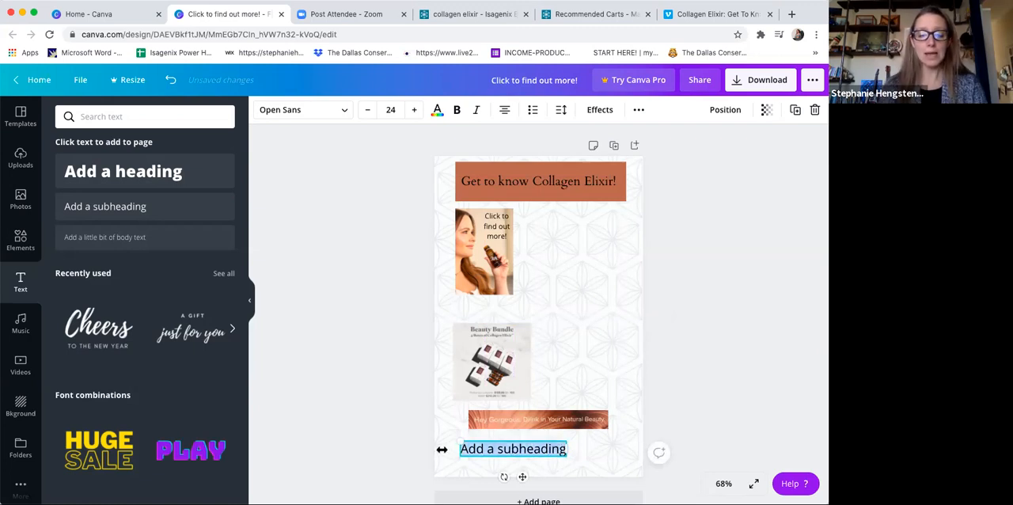
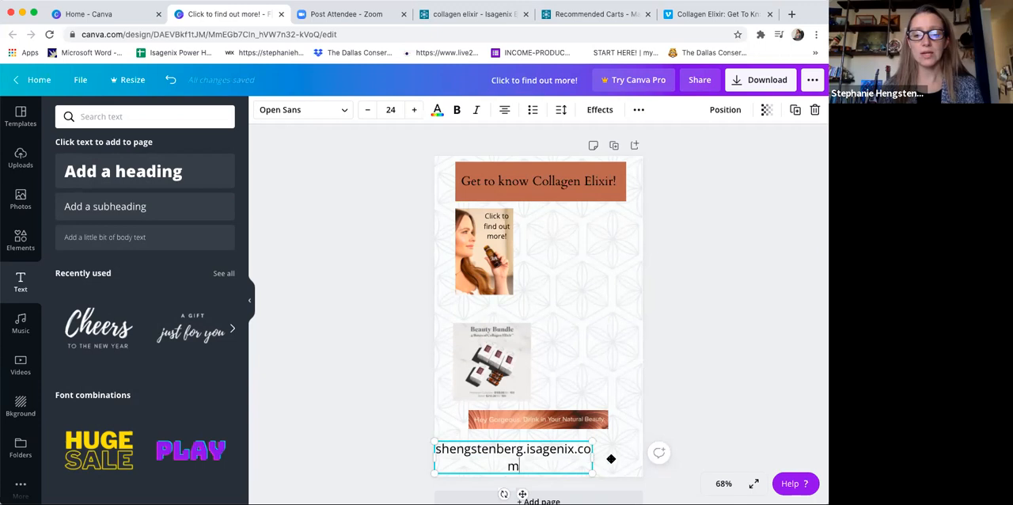
pyautogui.moveTo(611, 458); pyautogui.dragTo(633, 458)
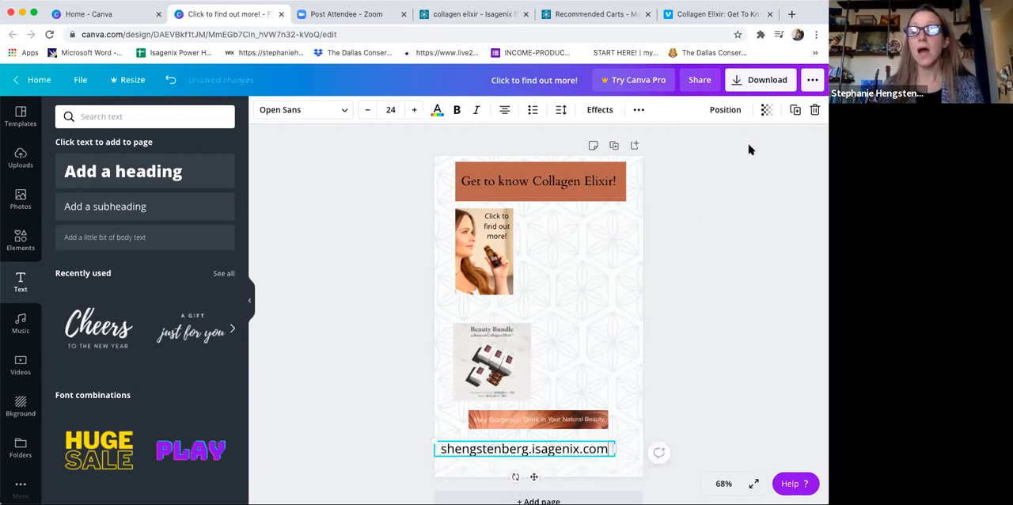
pyautogui.click(579, 360)
pyautogui.click(558, 455)
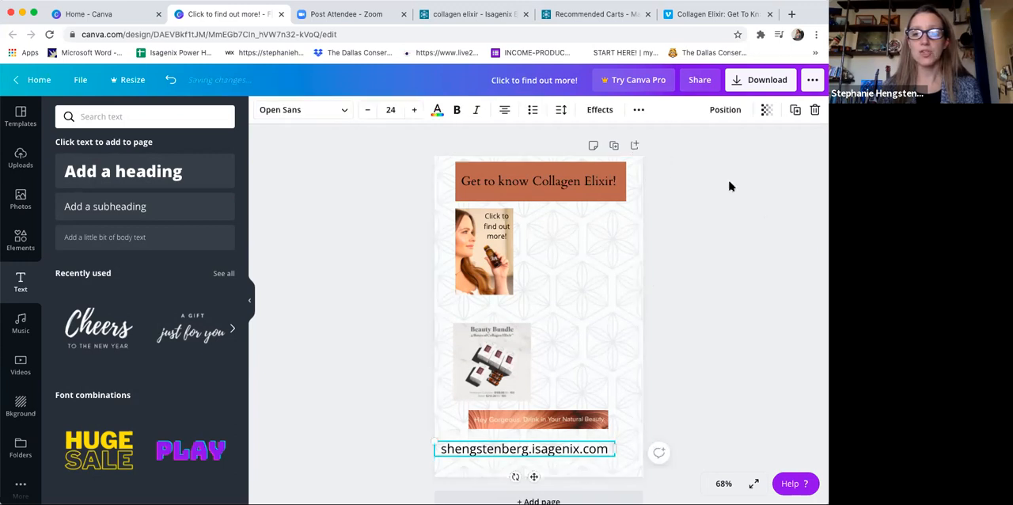
pyautogui.click(638, 111)
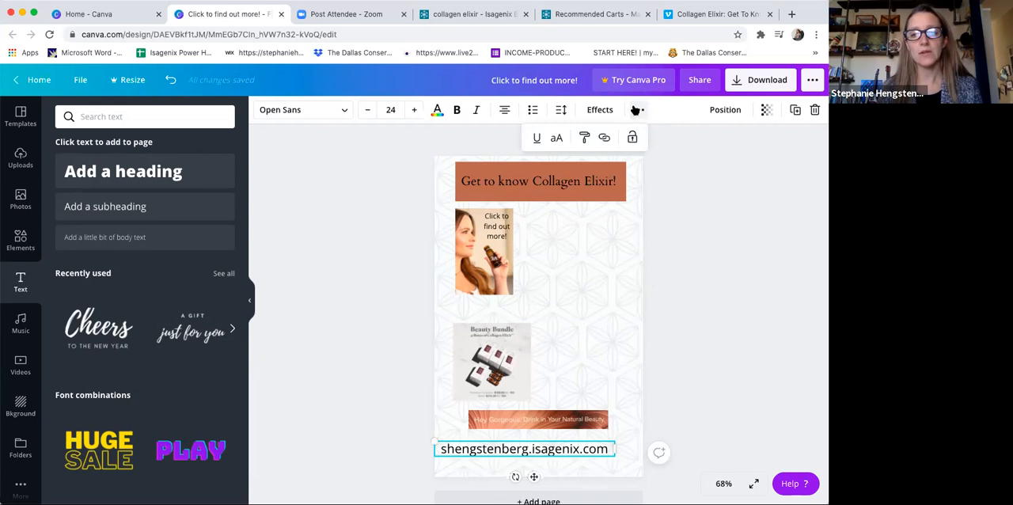
pyautogui.click(604, 138)
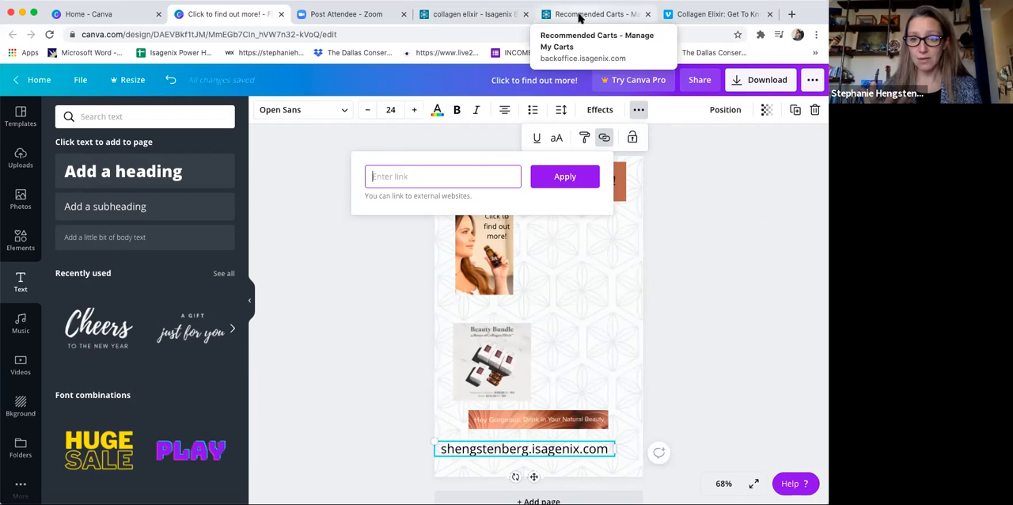
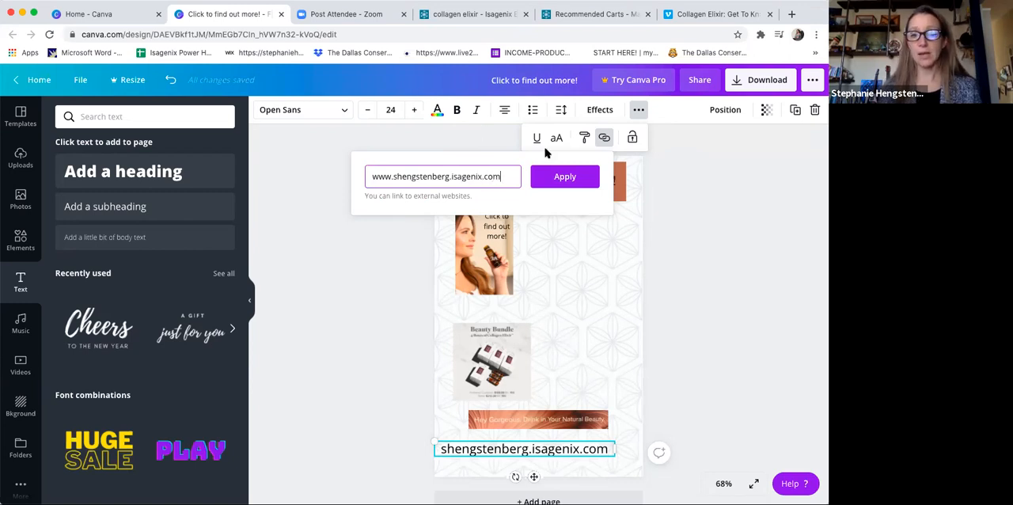
pyautogui.click(558, 175)
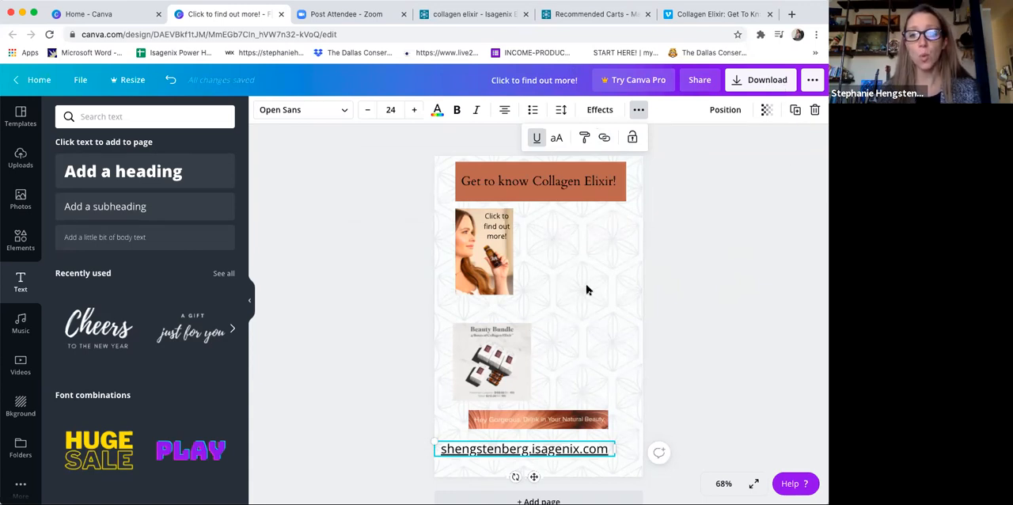
# Step: Choose PDF Standard as the flyer's download file type so its links work, and close the download options without downloading
pyautogui.click(749, 81)
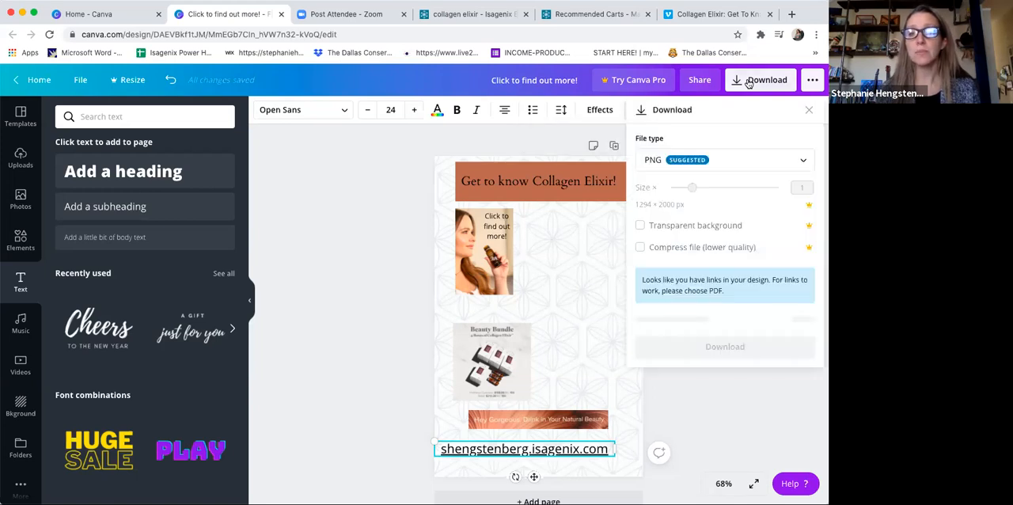
pyautogui.click(749, 83)
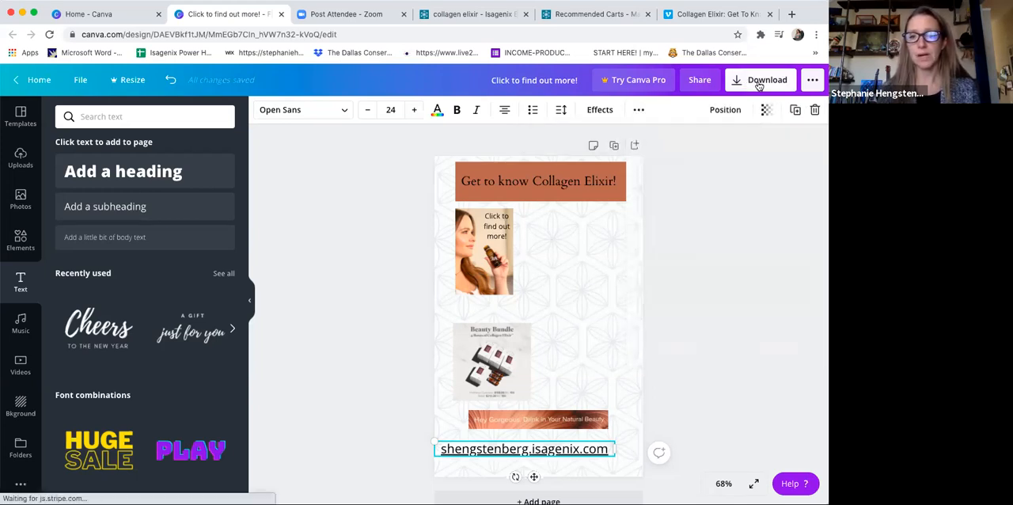
pyautogui.click(758, 82)
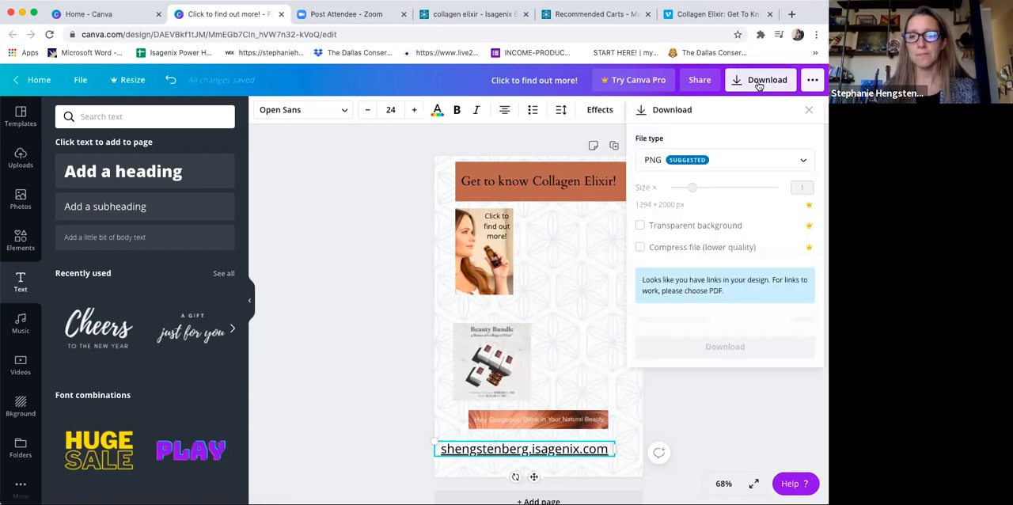
pyautogui.click(780, 161)
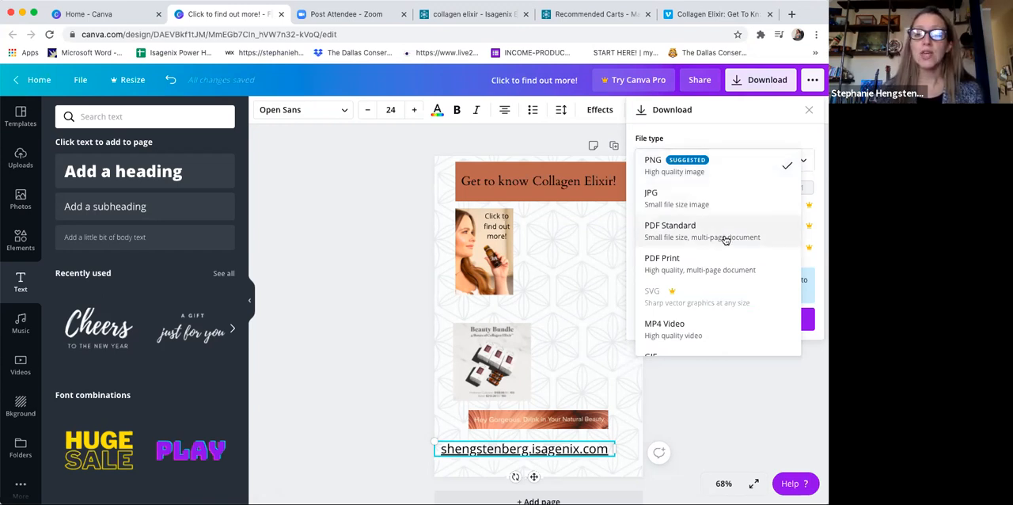
pyautogui.click(664, 231)
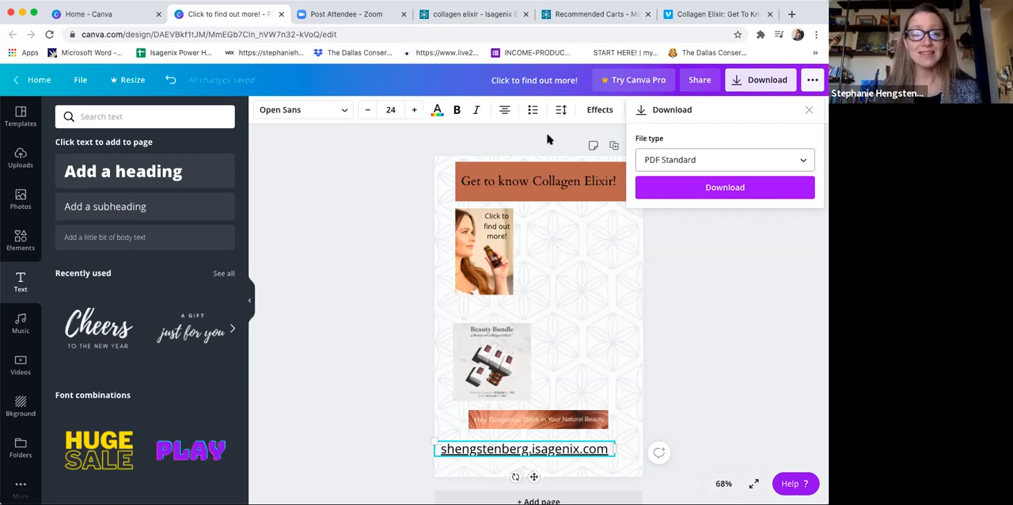
pyautogui.click(59, 109)
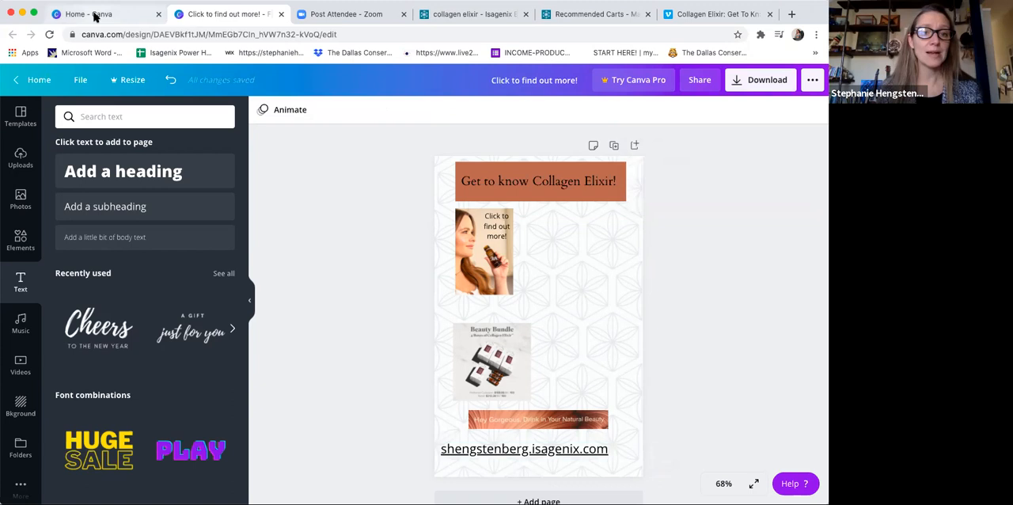
# Step: Open the existing Collagen Elixir order form from the recent designs on the Canva home page and hide the template library beside it
pyautogui.click(93, 16)
pyautogui.scroll(-2, 706, 332)
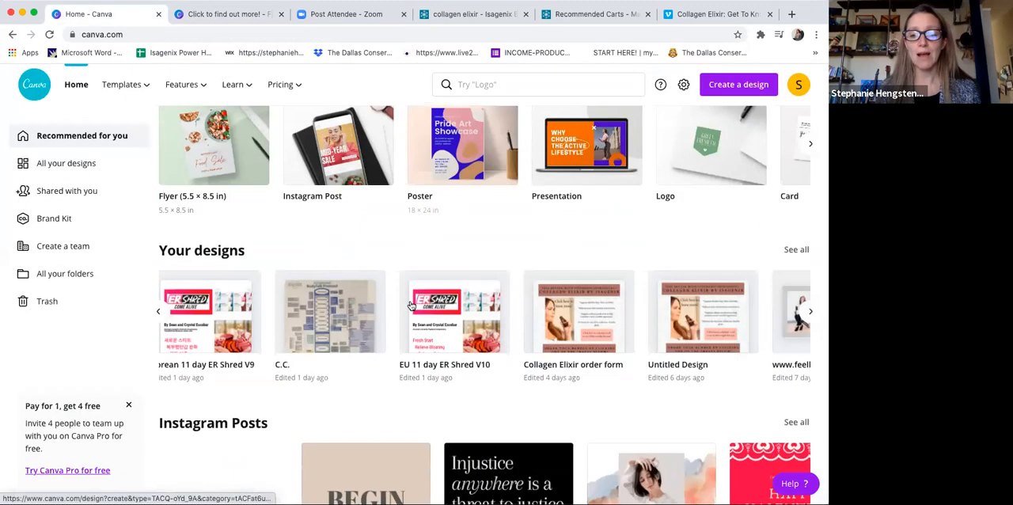
pyautogui.click(588, 345)
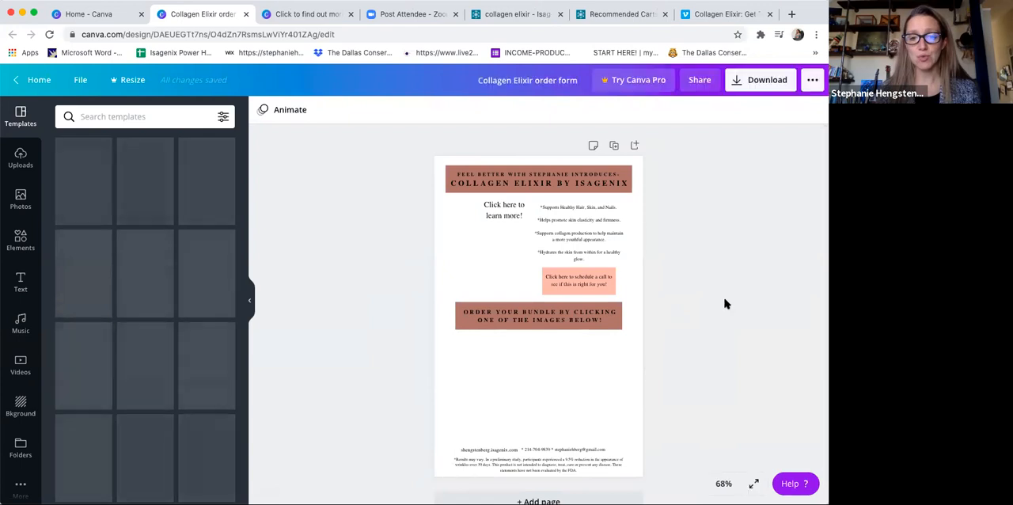
pyautogui.click(250, 301)
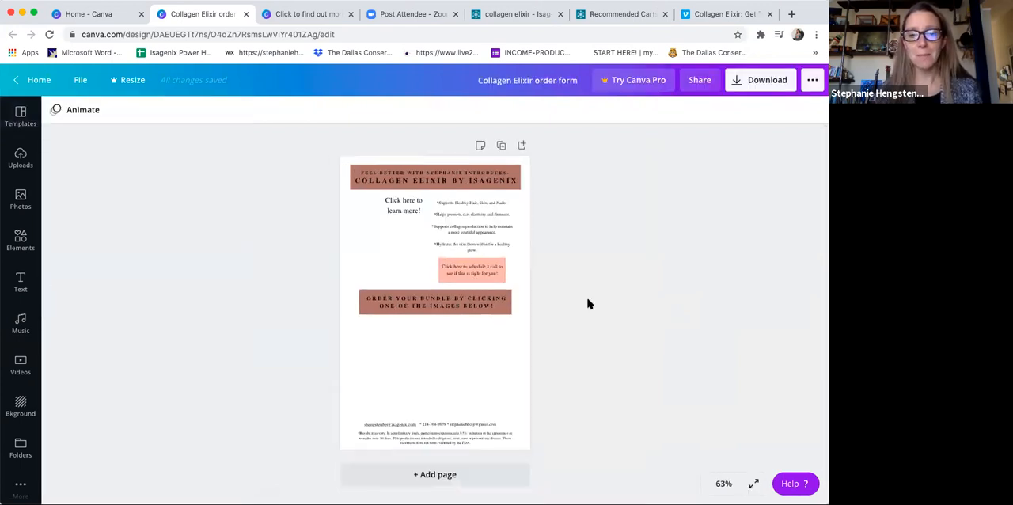